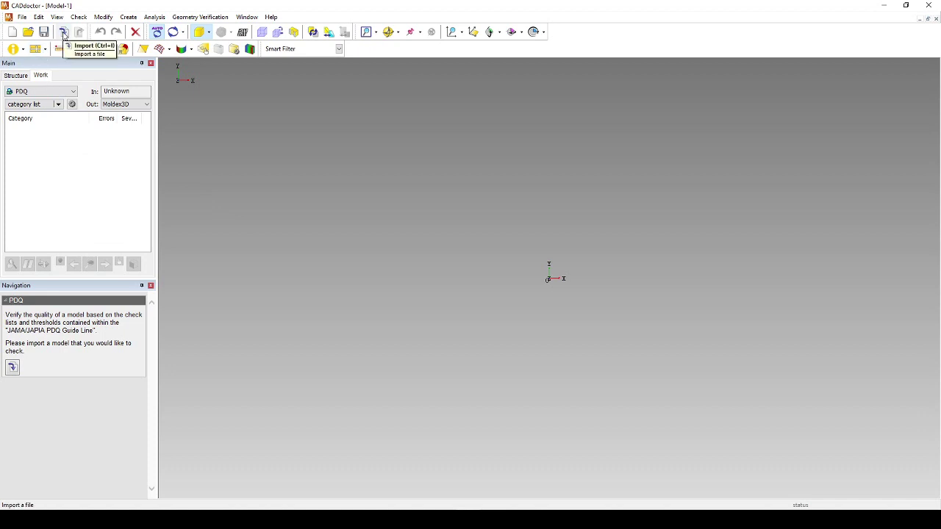
Import Consumer.stp from the CAD Data folder into CADdoctor.
left_click(64, 33)
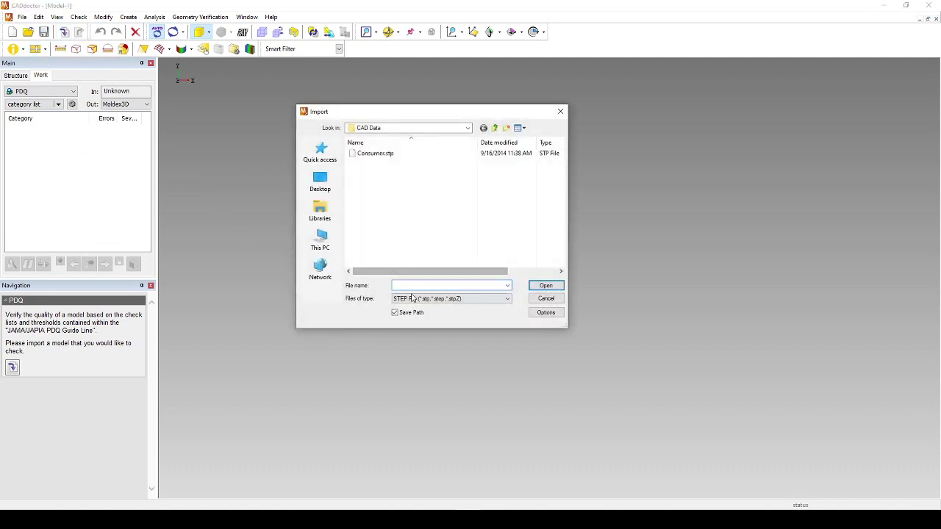
left_click(383, 155)
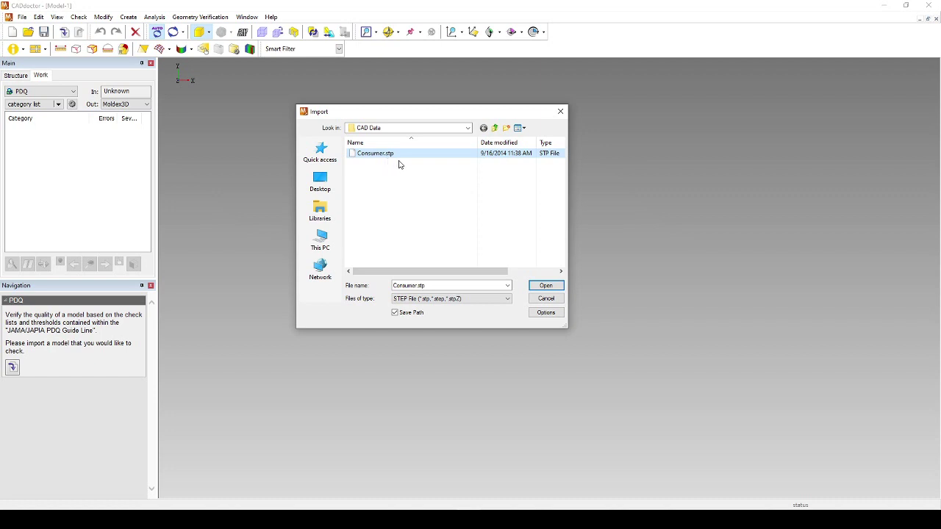
left_click(545, 285)
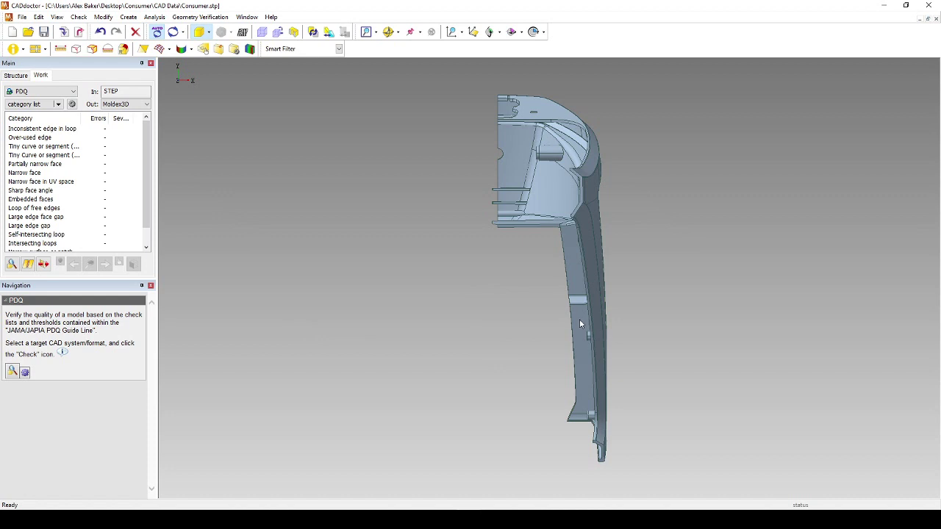
Orbit the imported part to a tilted view and run the PDQ quality check.
middle_click_drag(555, 299, 448, 212)
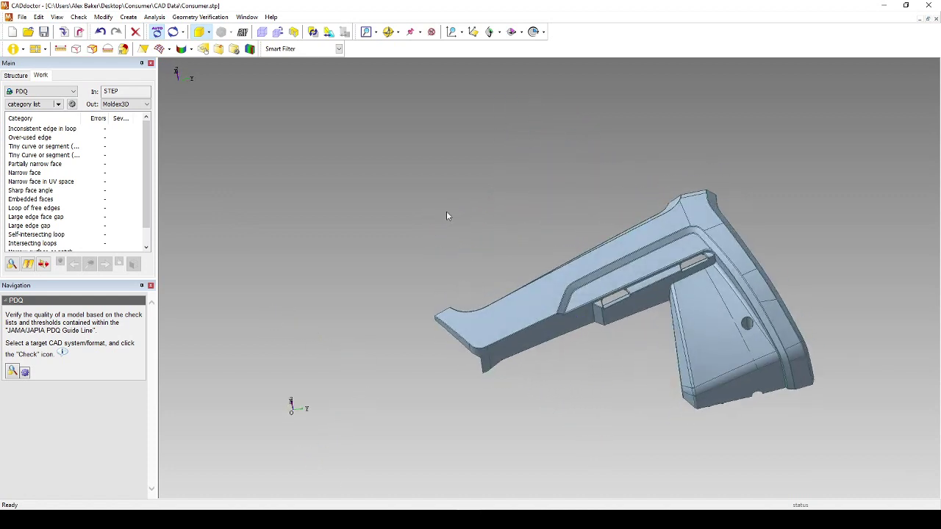
scroll(734, 343, "up", 3)
scroll(480, 278, "down", 2)
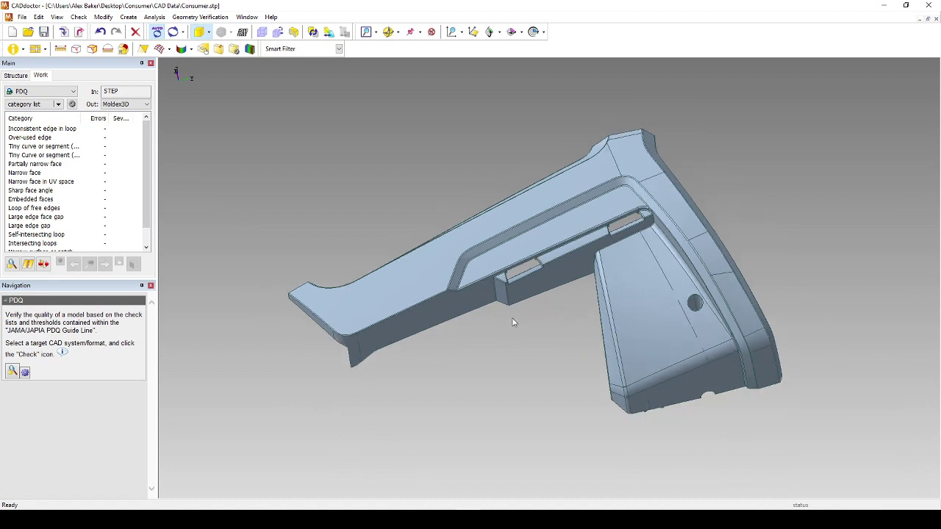
middle_click_drag(513, 321, 515, 348)
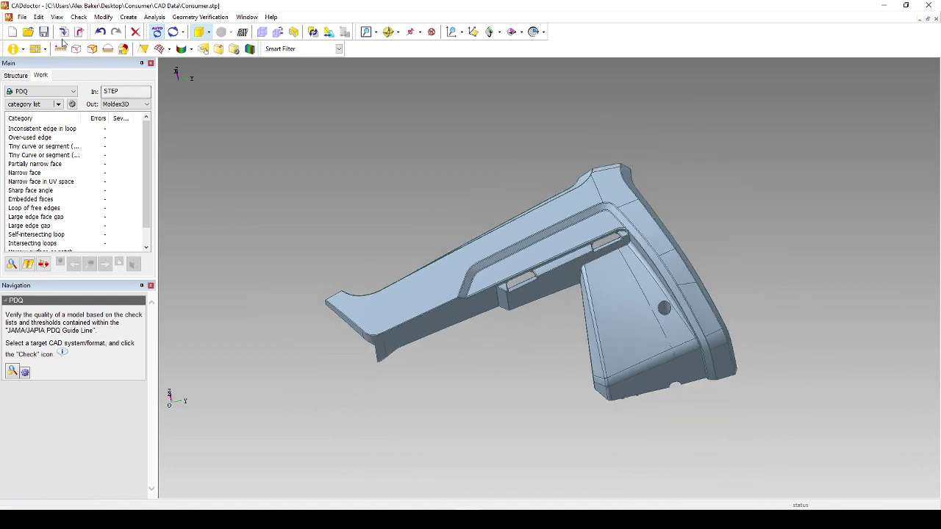
left_click(12, 266)
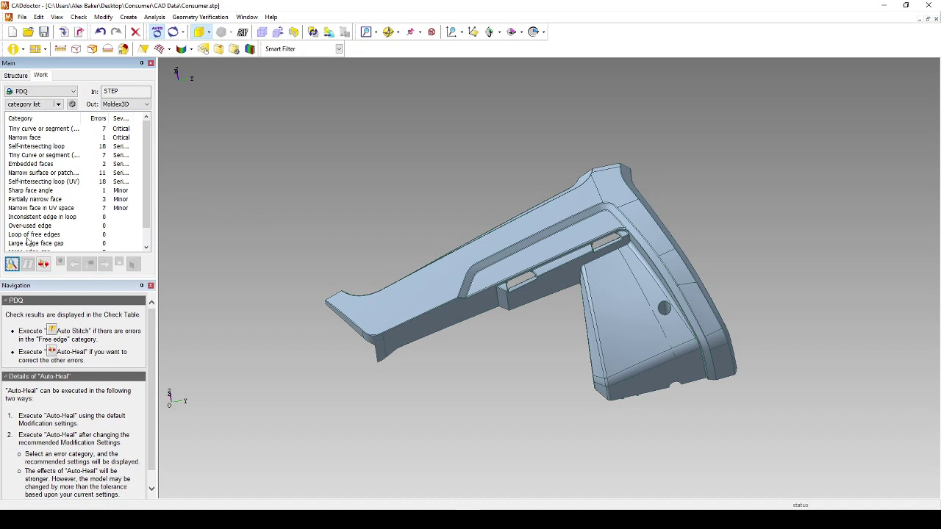
Select the Loop of free edges row in the PDQ results, which shows 0 errors.
left_click(29, 236)
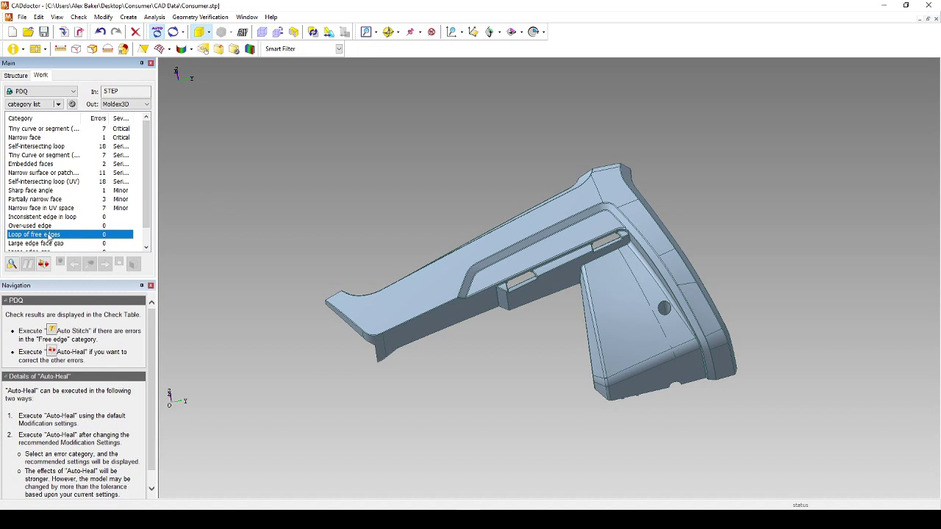
scroll(386, 328, "up", 10)
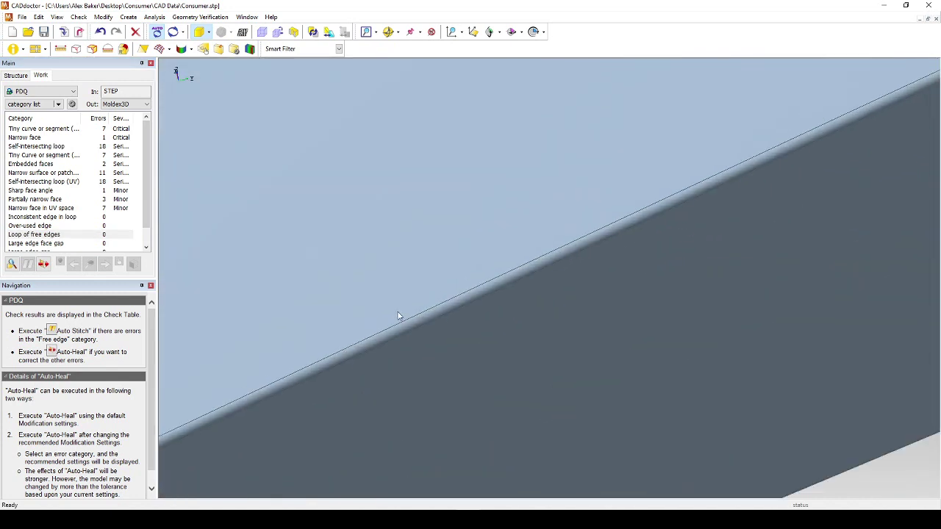
scroll(365, 327, "down", 10)
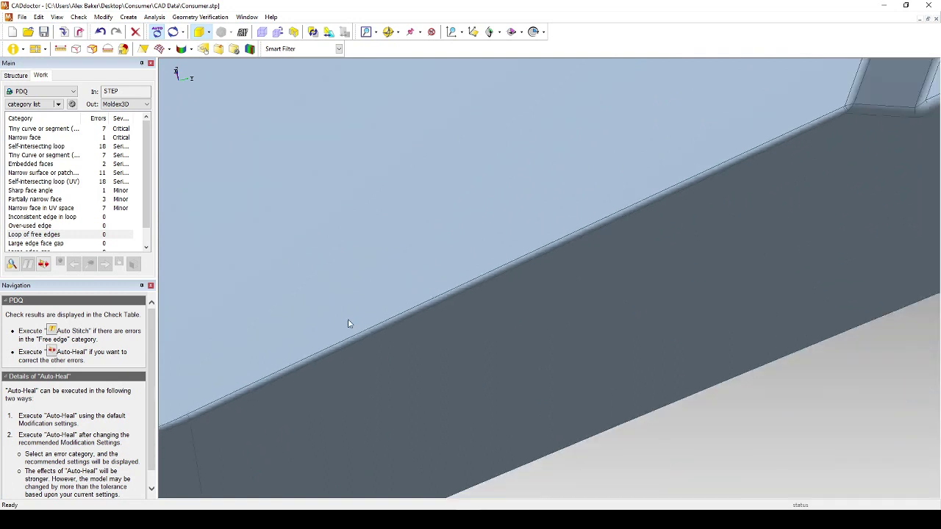
left_click(44, 236)
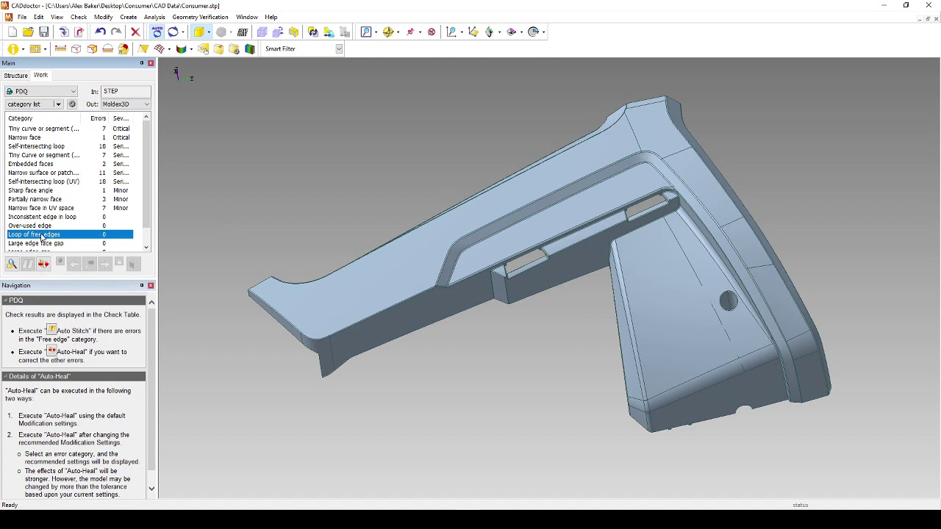
Auto-heal the part, export it as Consumer_out (*.mdxsf), and close CADdoctor.
left_click(44, 263)
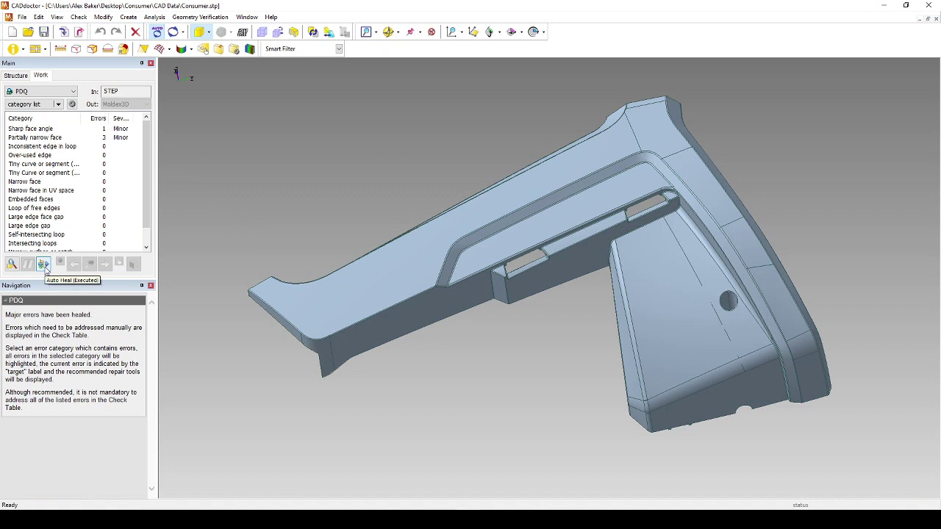
left_click(80, 33)
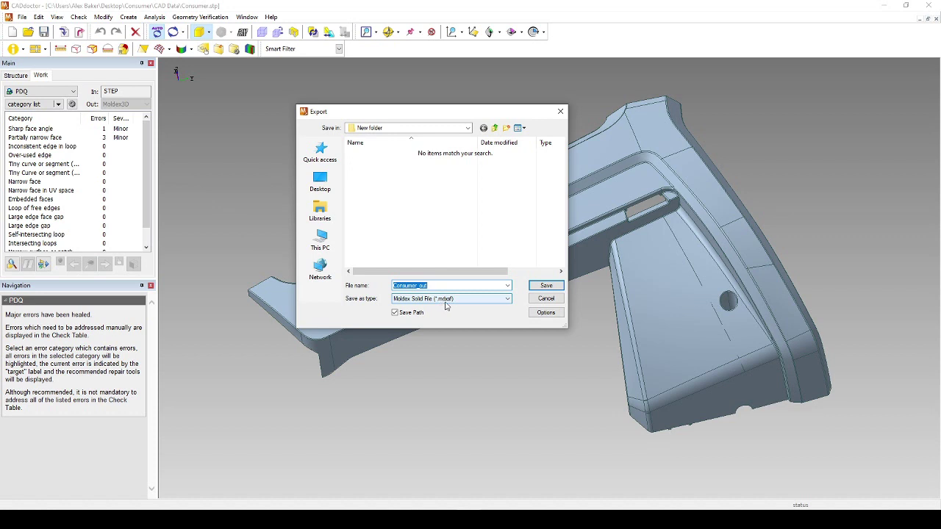
key("Return")
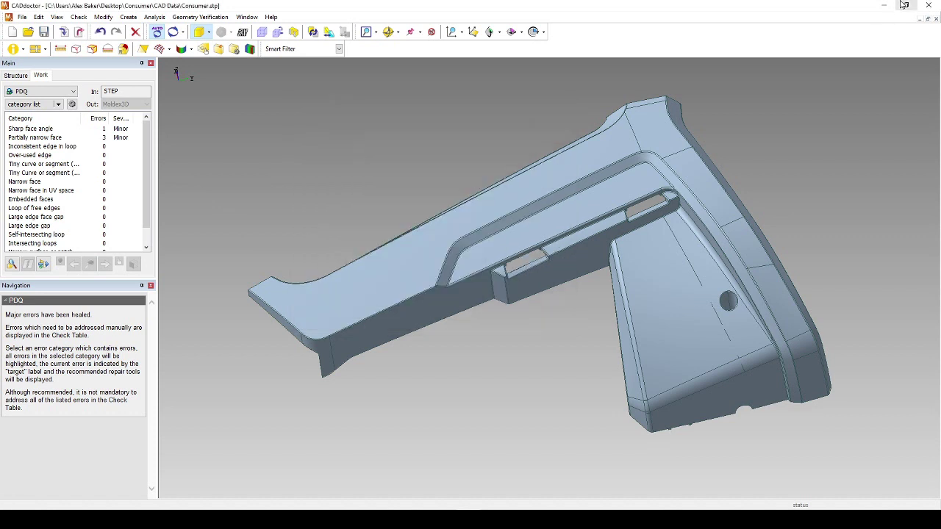
left_click(931, 5)
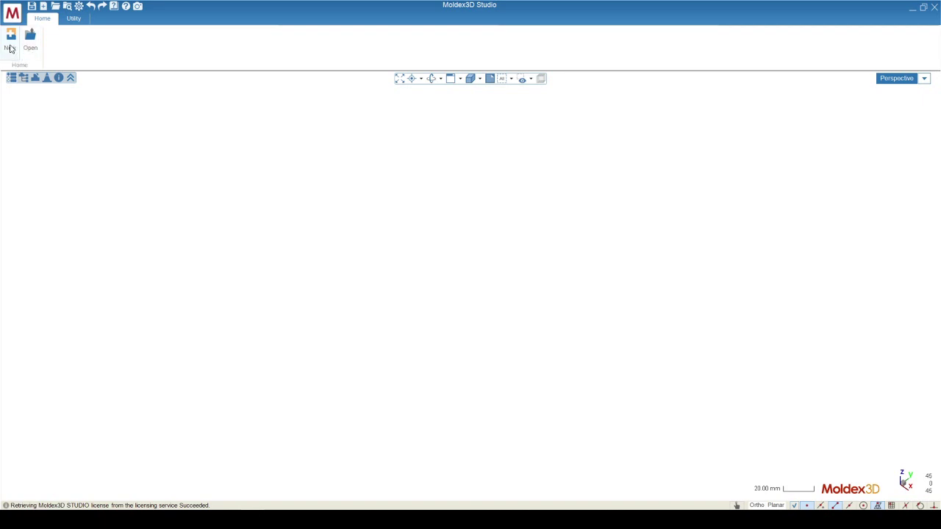
Create a new project named Simulation1 and select its Run01 item.
left_click(10, 49)
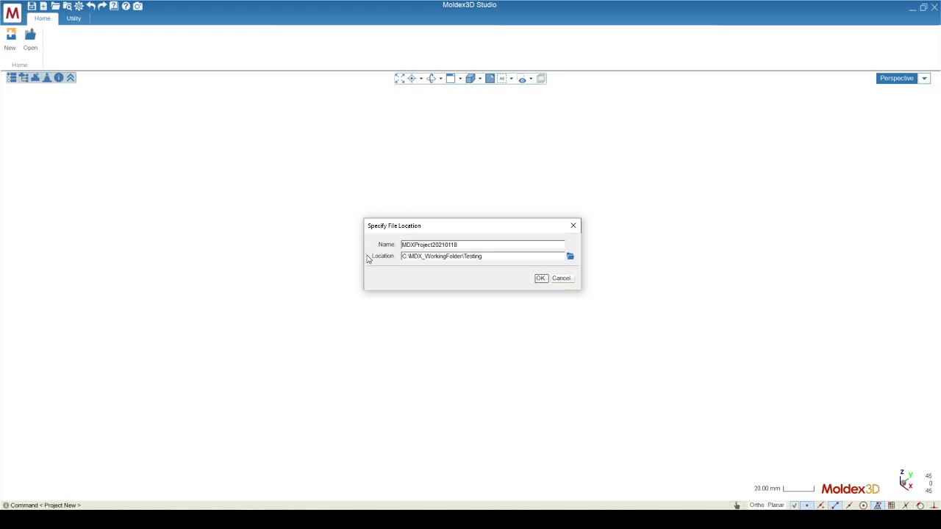
double_click(489, 246)
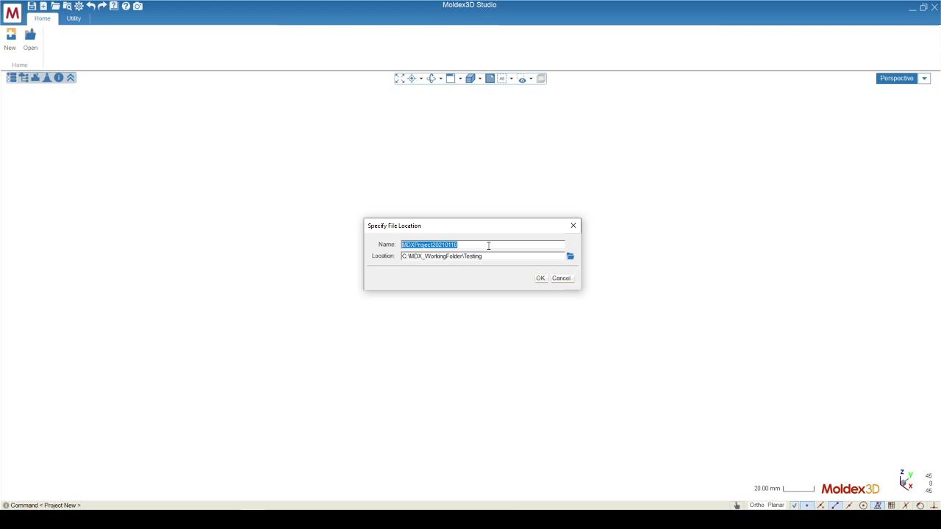
key("BackSpace")
type("Simulation1")
left_click_drag(403, 256, 506, 261)
left_click(507, 260)
key("Return")
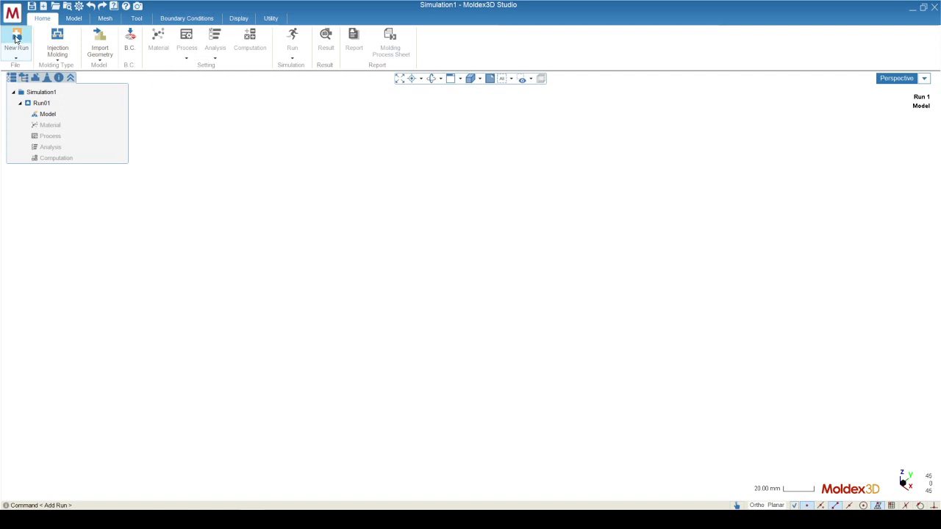
left_click(42, 104)
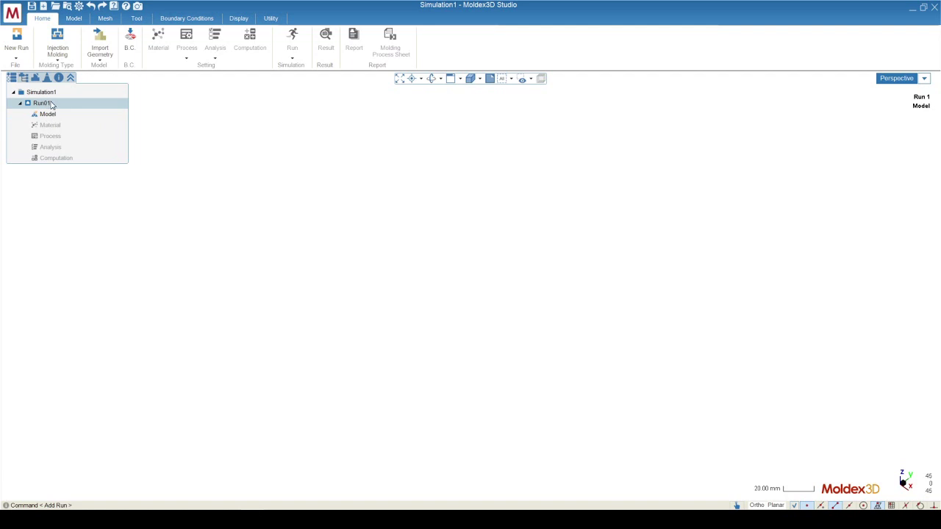
left_click(10, 39)
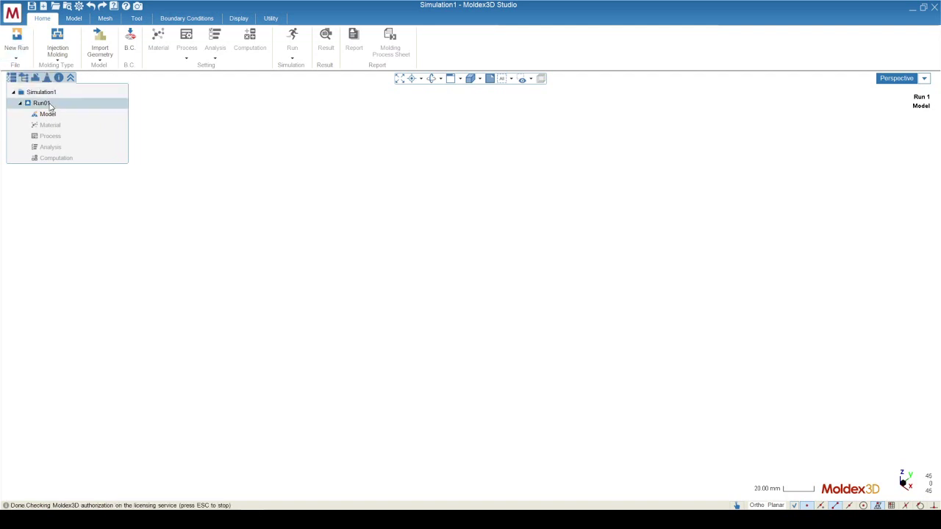
left_click(60, 53)
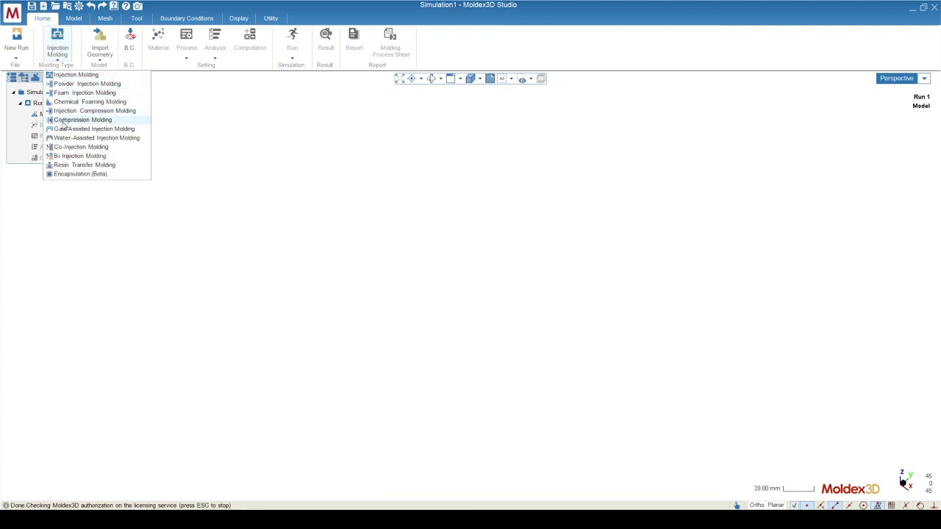
left_click(60, 54)
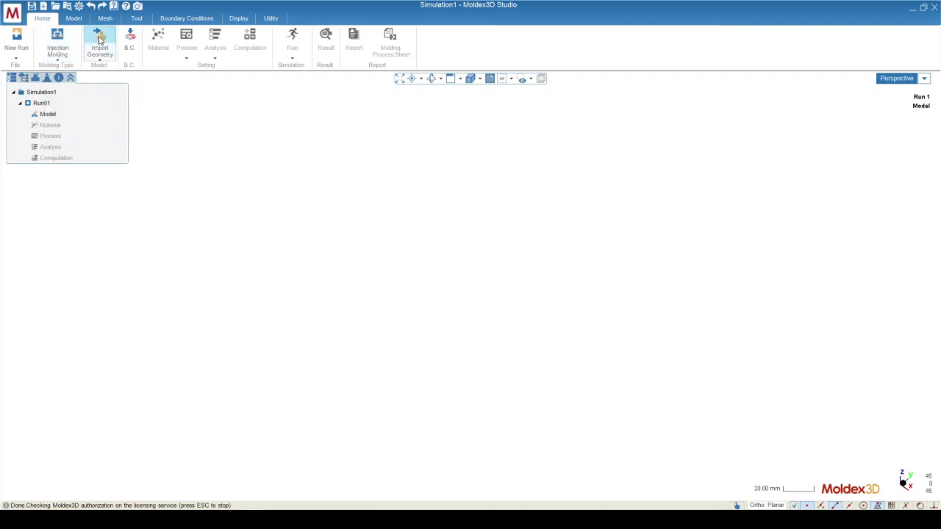
Import Consumer_out.mdxsf from New folder as Run01's geometry.
left_click(100, 40)
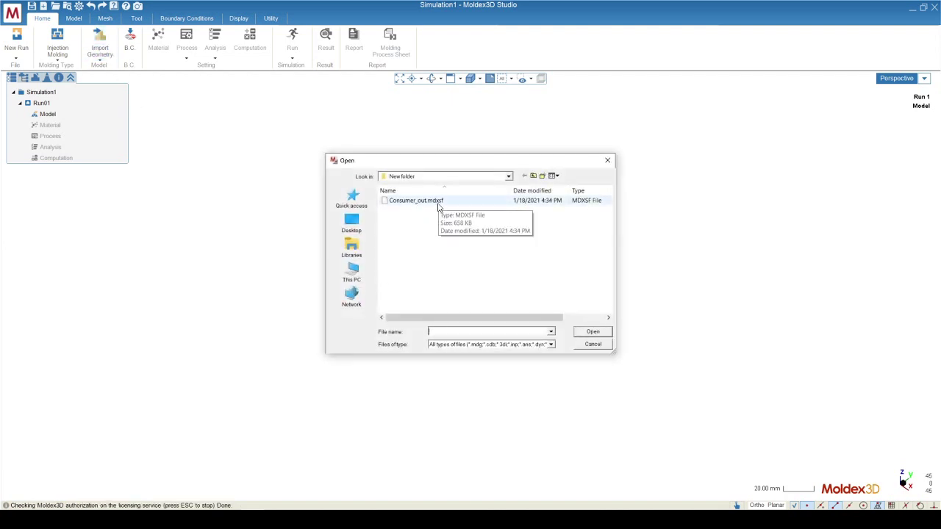
double_click(436, 203)
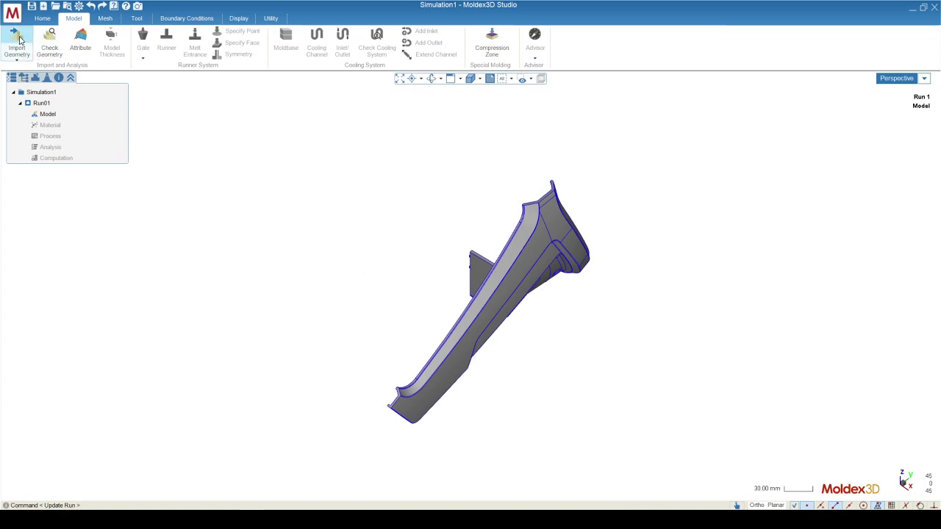
left_click(42, 20)
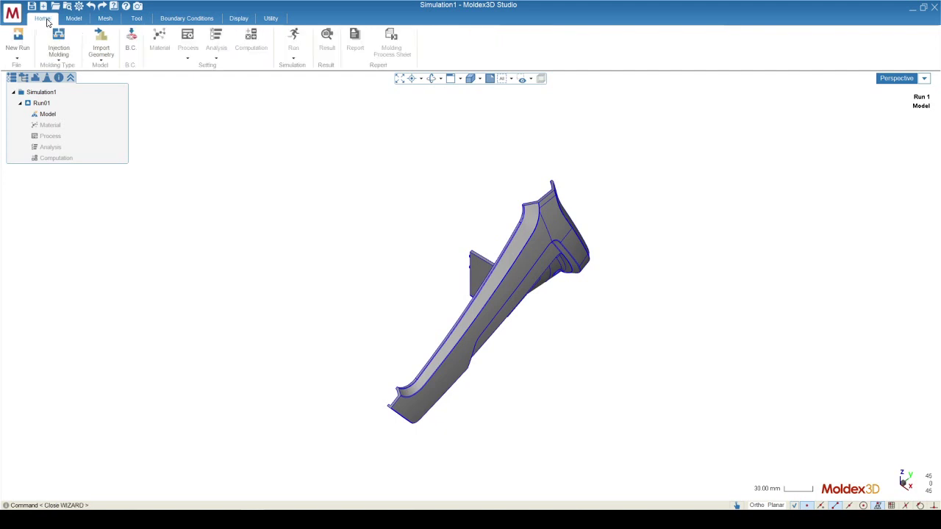
left_click(74, 20)
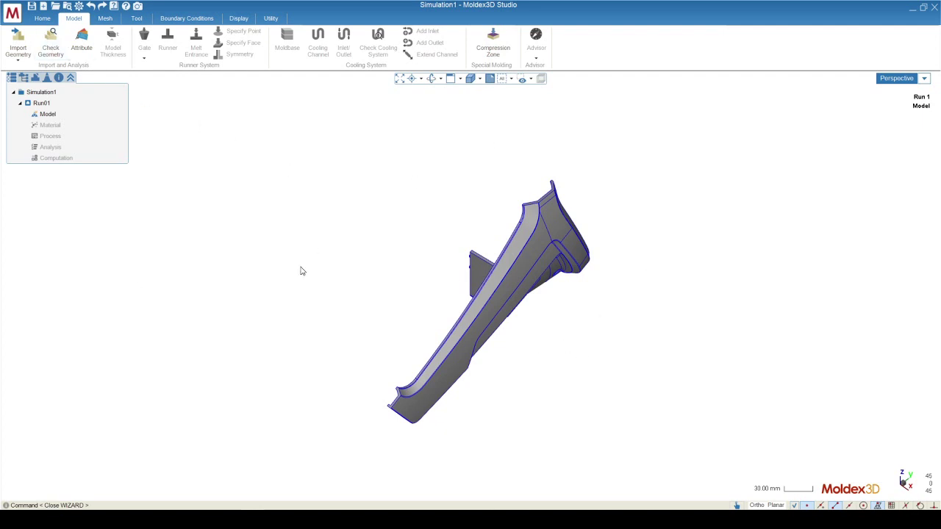
Check the imported geometry, reviewing the free-edge and tiny-edge defects.
left_click(46, 41)
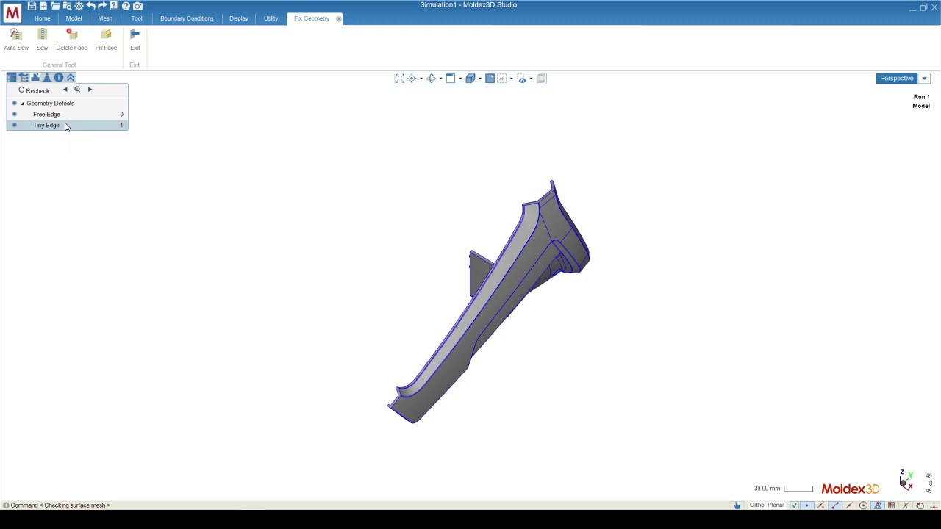
left_click(49, 116)
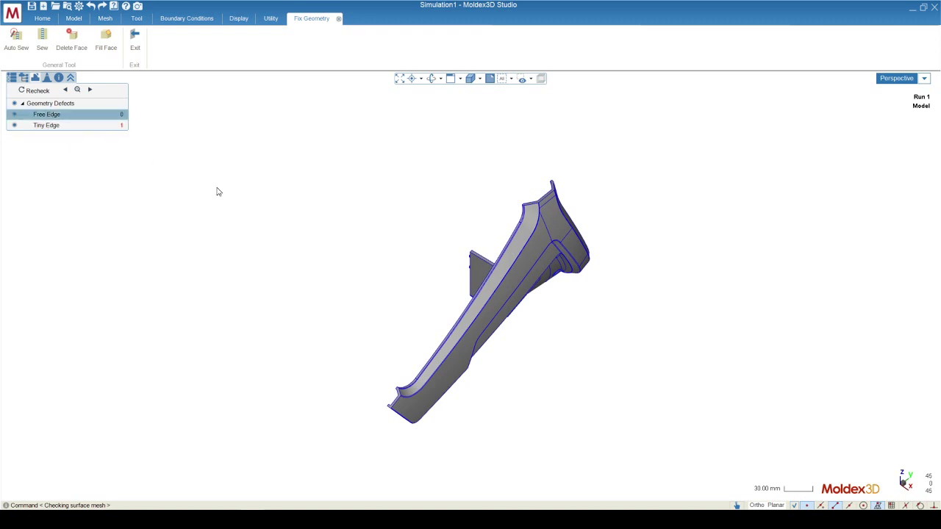
left_click(47, 126)
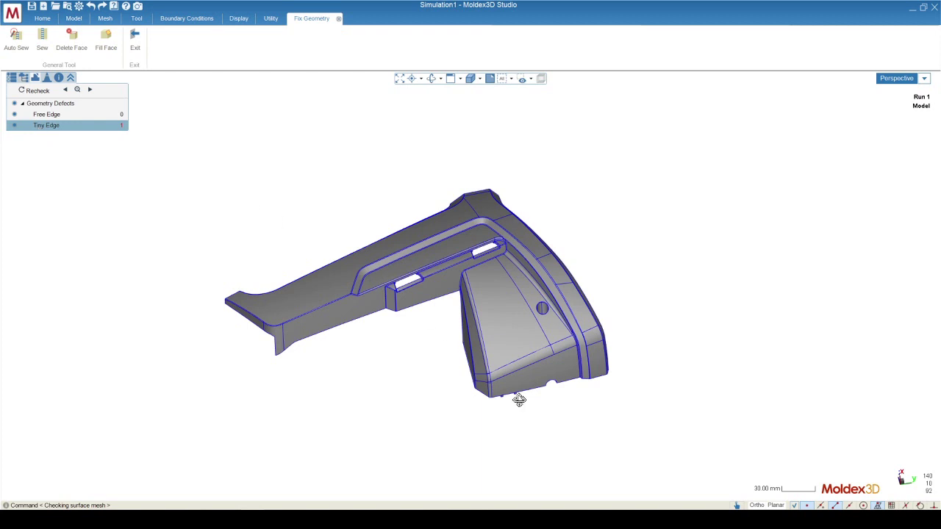
Inspect the tiny edge near the hole up close, then exit geometry repair.
mouse_move(517, 400)
middle_mouse_down()
mouse_move(325, 176)
mouse_move(479, 387)
mouse_move(460, 210)
mouse_move(544, 254)
middle_mouse_up()
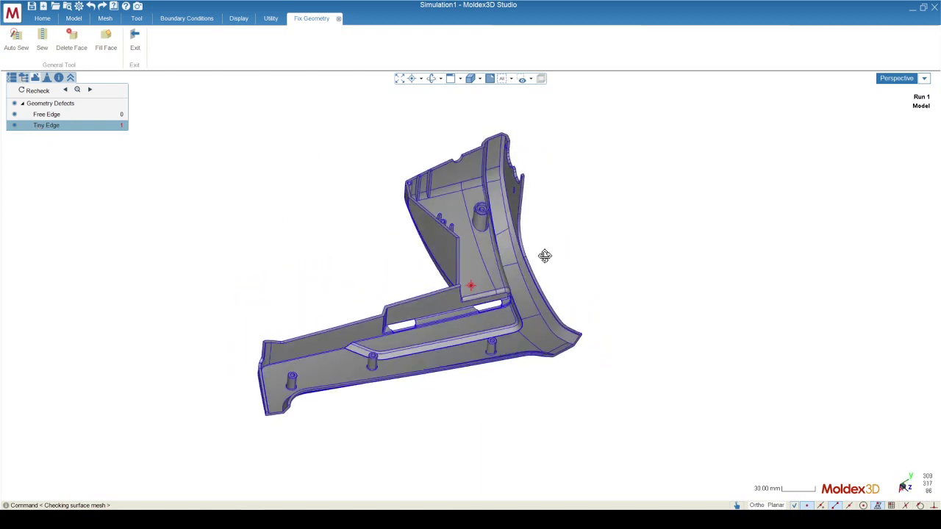
scroll(444, 224, "up", 6)
scroll(432, 222, "up", 8)
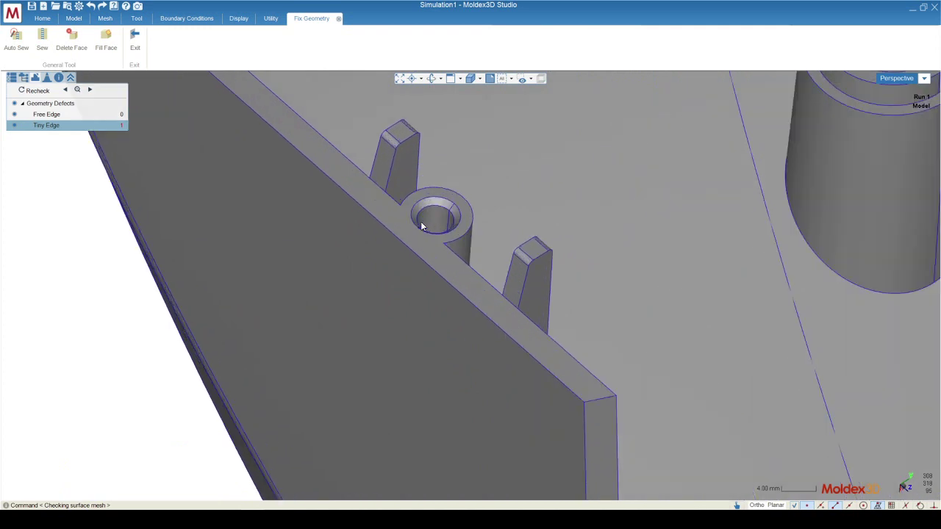
scroll(404, 233, "up", 2)
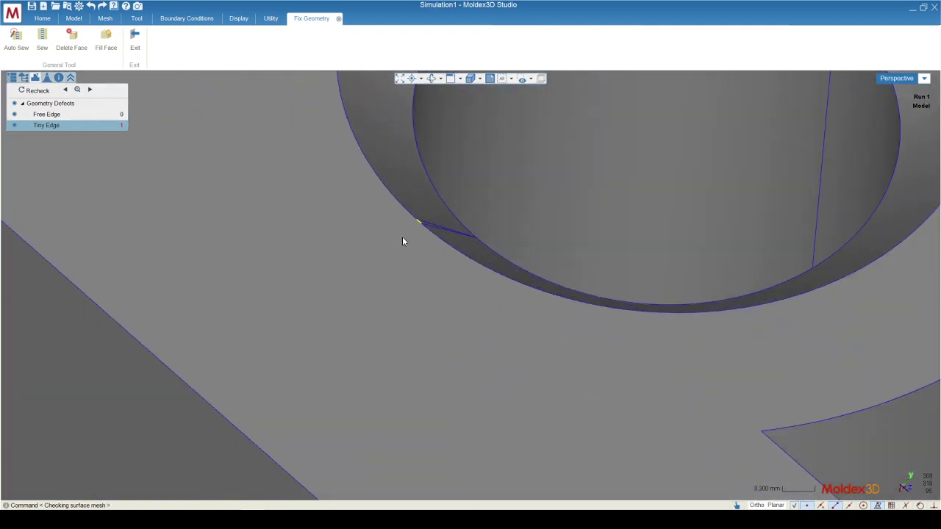
scroll(416, 242, "down", 8)
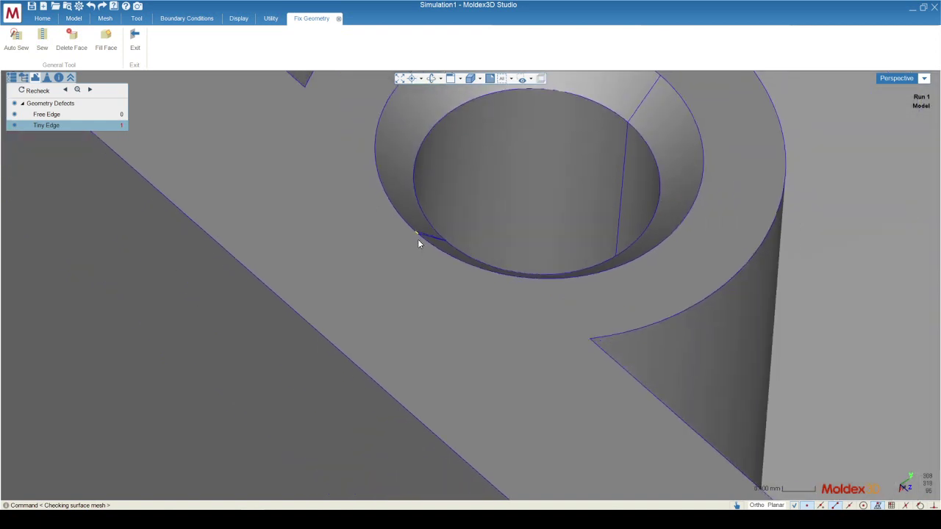
scroll(425, 231, "down", 15)
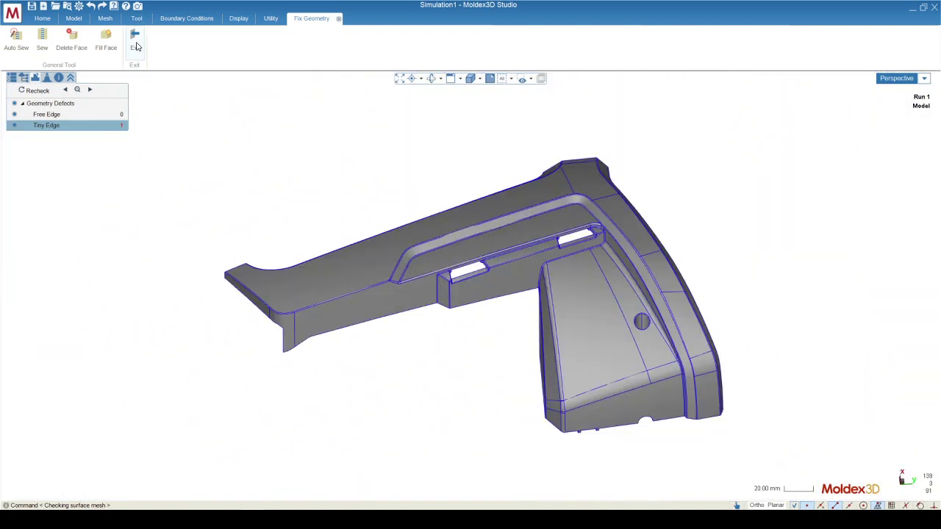
left_click(135, 40)
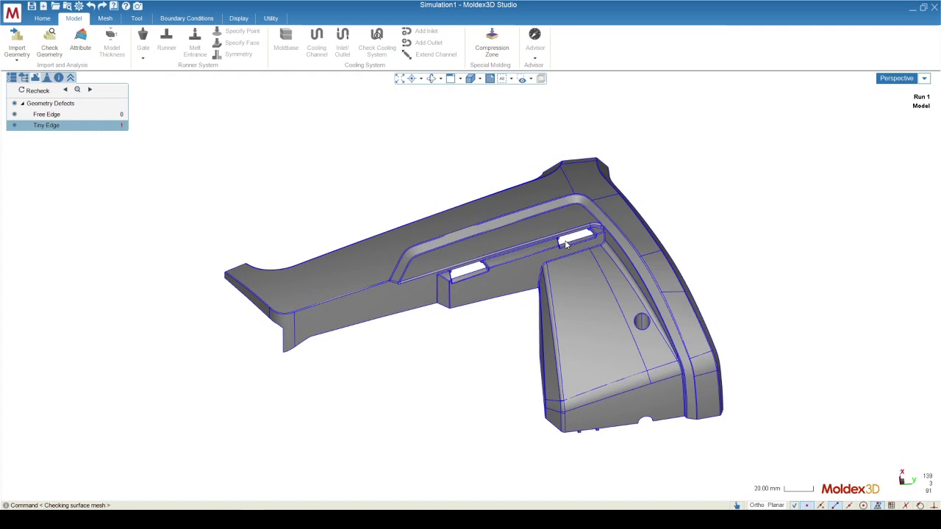
Assign the Part attribute to the whole model.
left_click(85, 56)
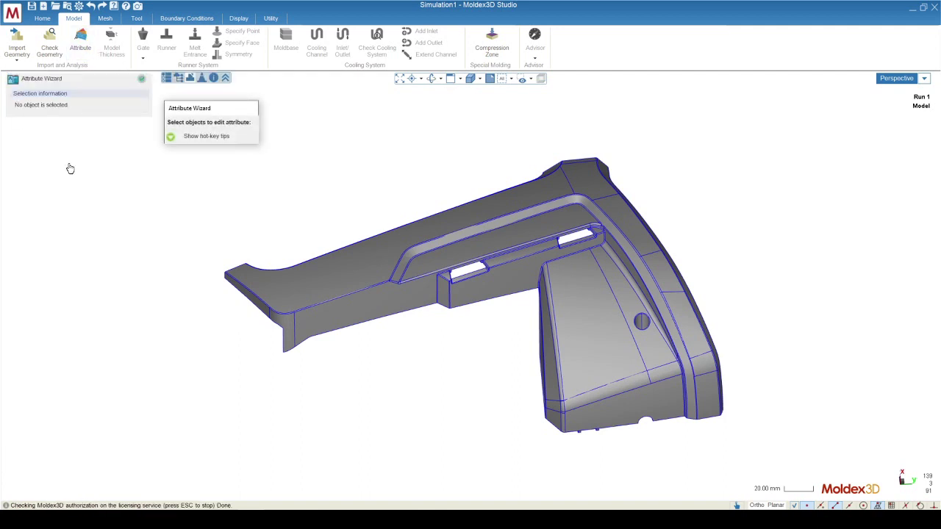
left_click(477, 249)
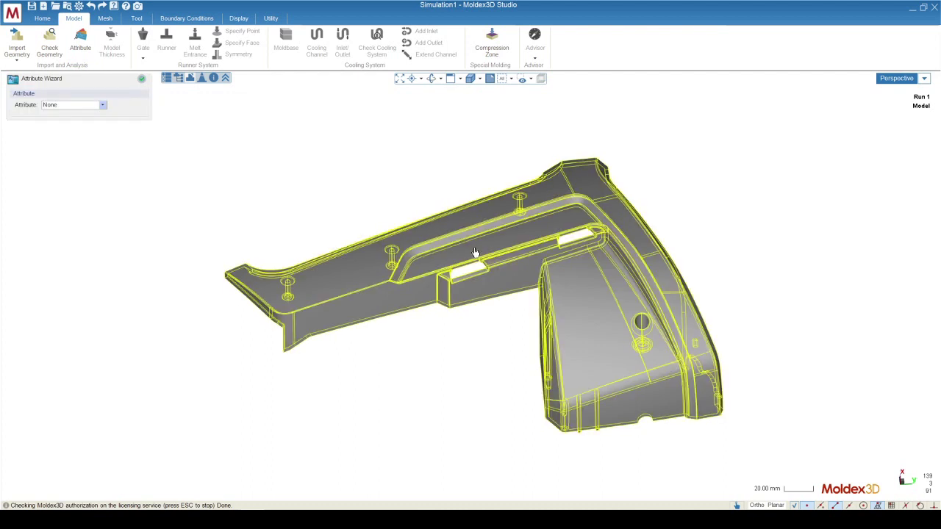
left_click(75, 105)
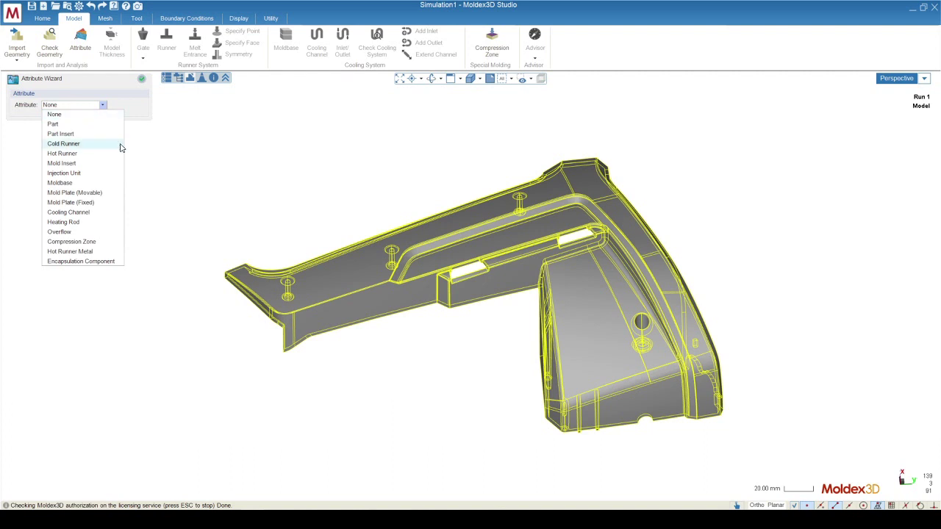
left_click(59, 125)
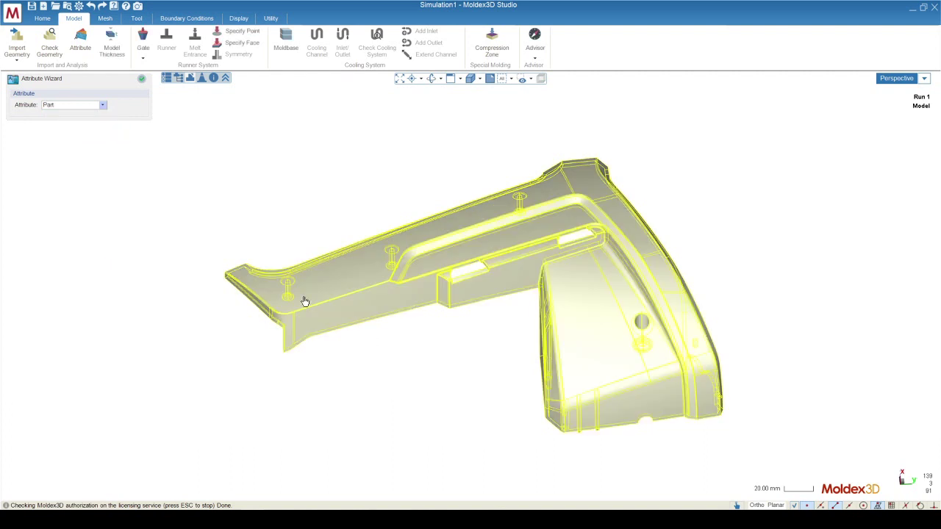
scroll(292, 311, "up", 3)
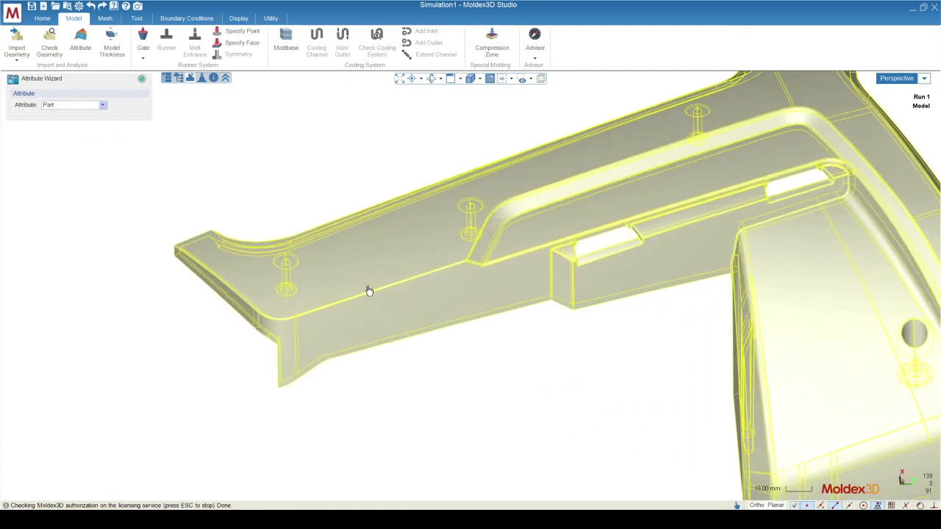
scroll(357, 321, "down", 3)
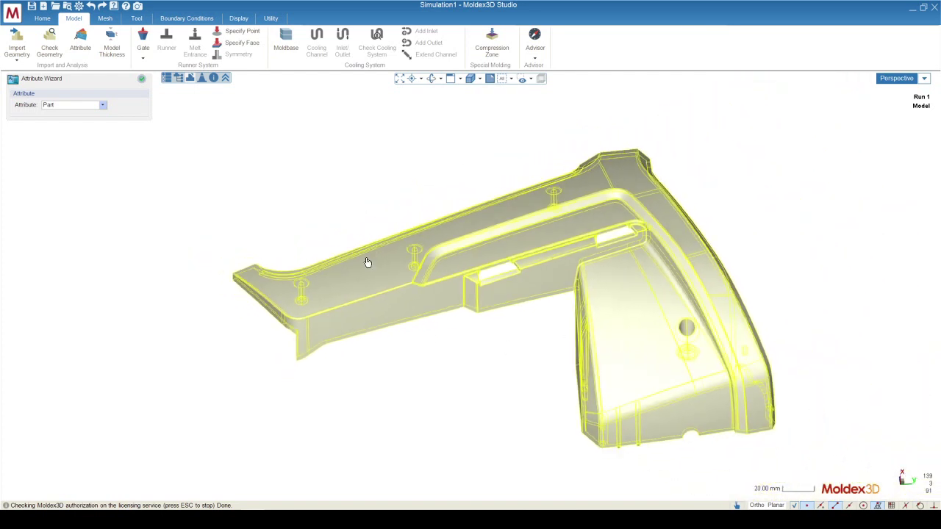
left_click(141, 79)
Deselect the part, close the Geometry Defects list, and start adding a pin gate.
left_click(441, 376)
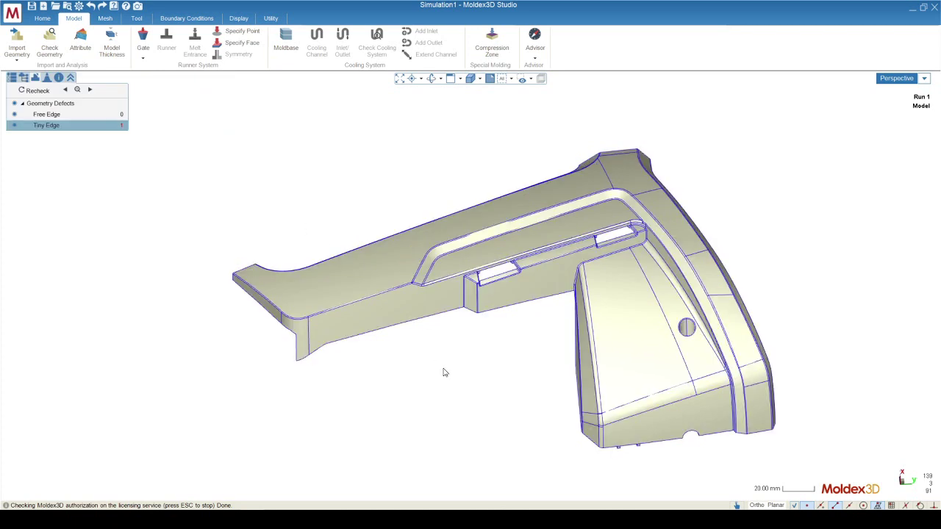
mouse_move(445, 374)
middle_mouse_down()
mouse_move(416, 322)
mouse_move(439, 355)
mouse_move(419, 365)
mouse_move(444, 357)
mouse_move(435, 375)
middle_mouse_up()
key("Escape")
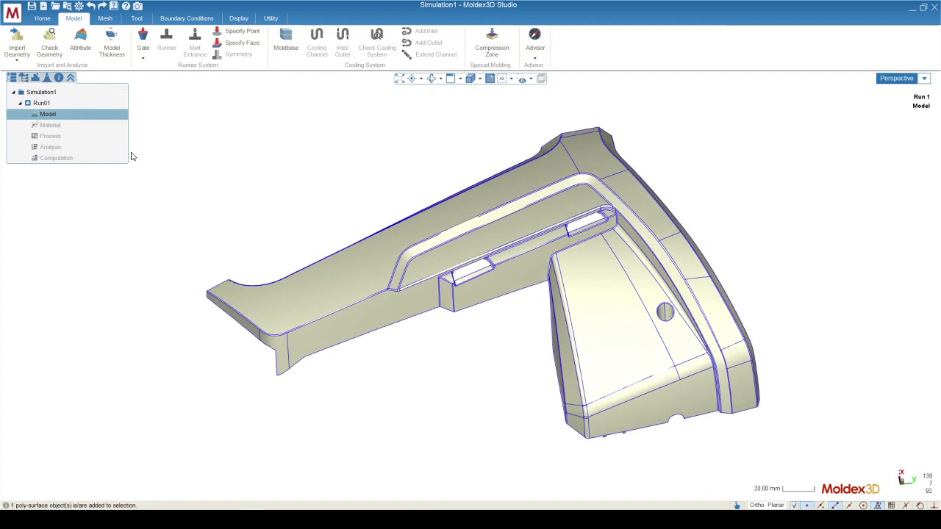
left_click(143, 39)
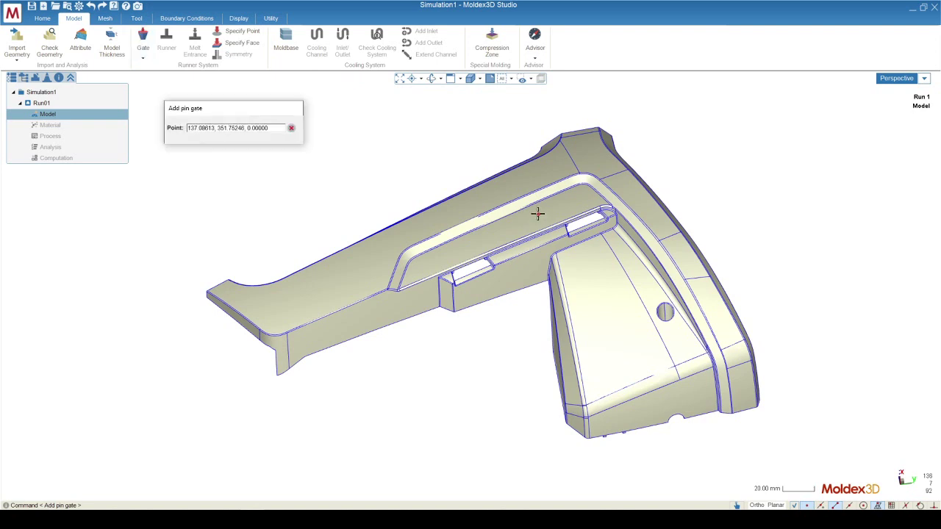
Place a pin gate on the raised rib and change its gate size from 4.00 to 3.
scroll(538, 214, "up", 4)
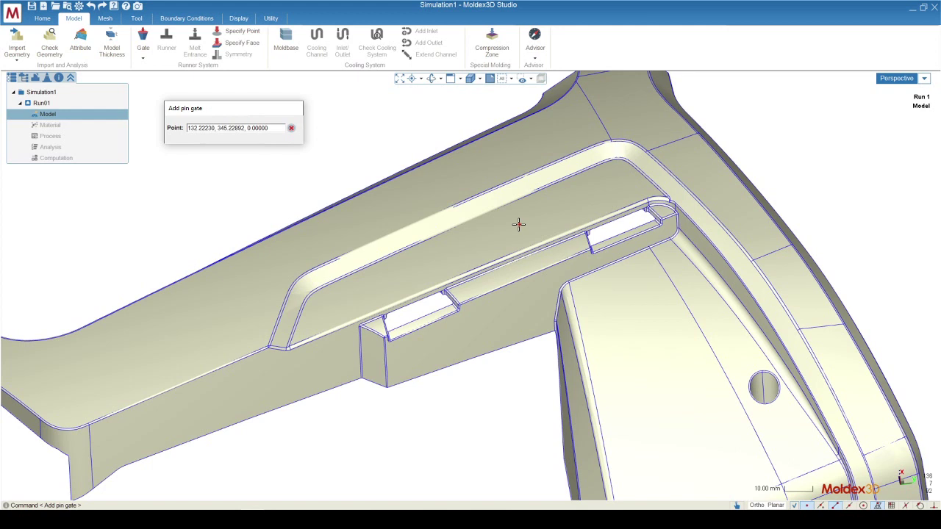
left_click(518, 224)
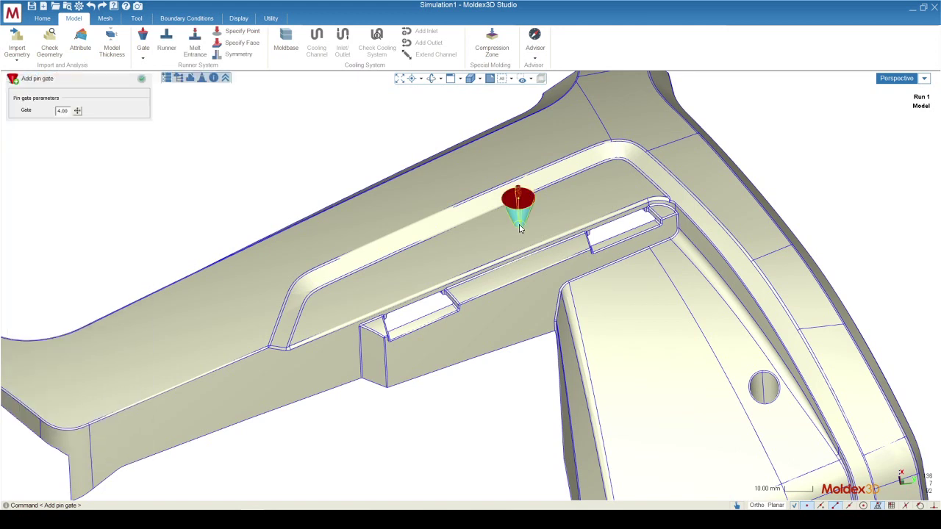
scroll(520, 228, "up", 3)
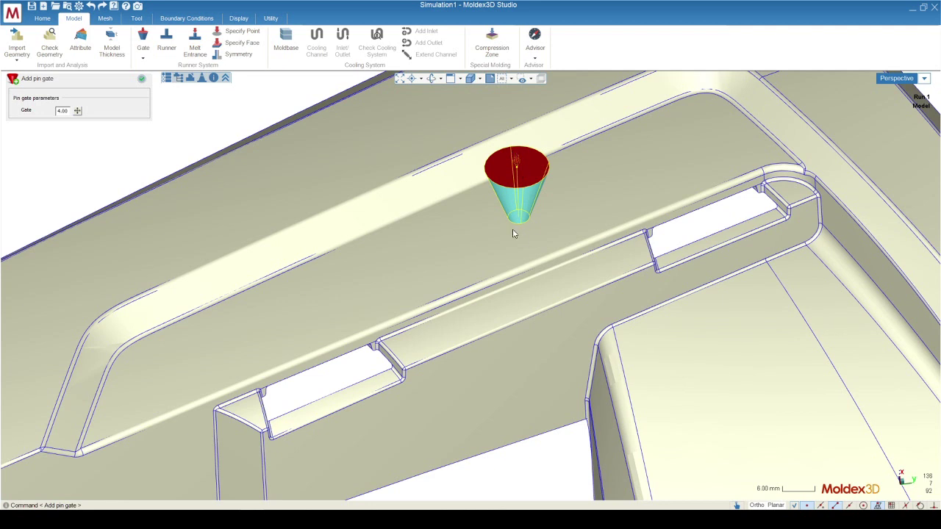
scroll(517, 258, "down", 3)
middle_click_drag(516, 258, 525, 224)
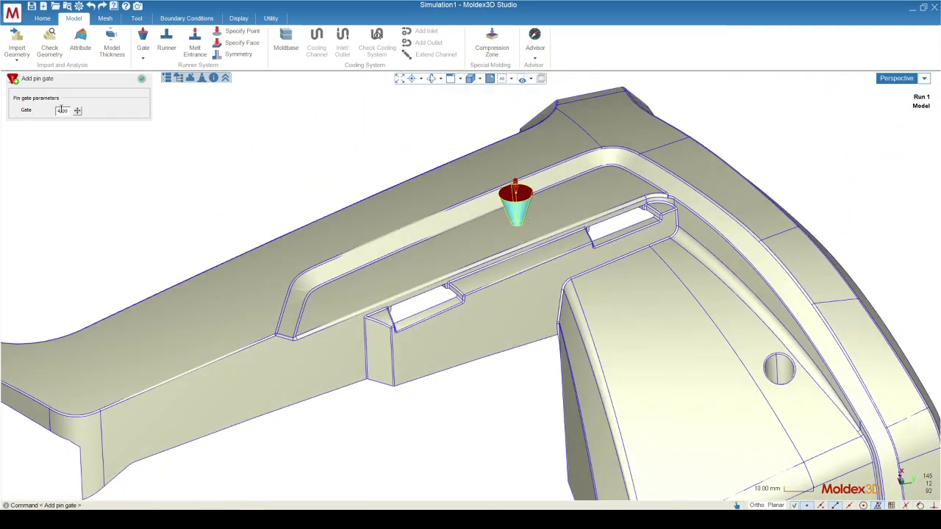
left_click_drag(67, 111, 55, 111)
type("3")
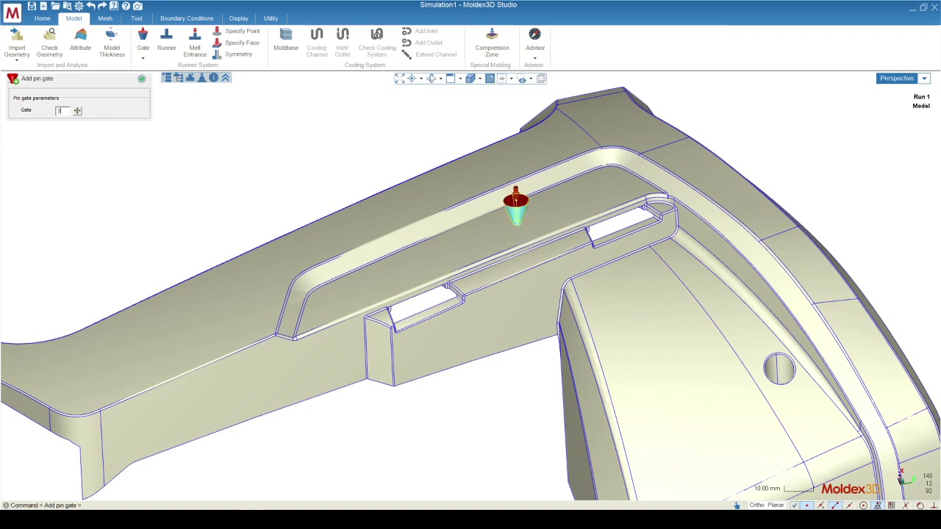
key("Return")
scroll(453, 271, "down", 3)
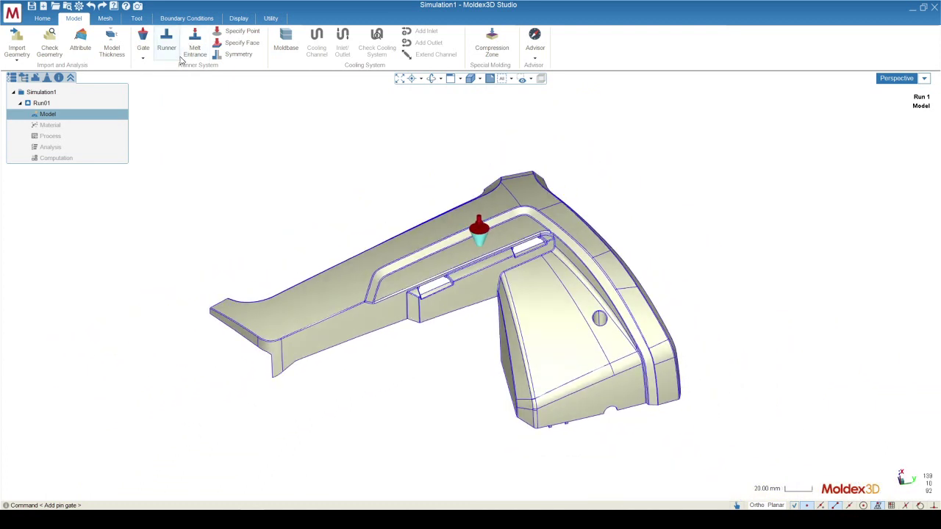
scroll(470, 220, "up", 5)
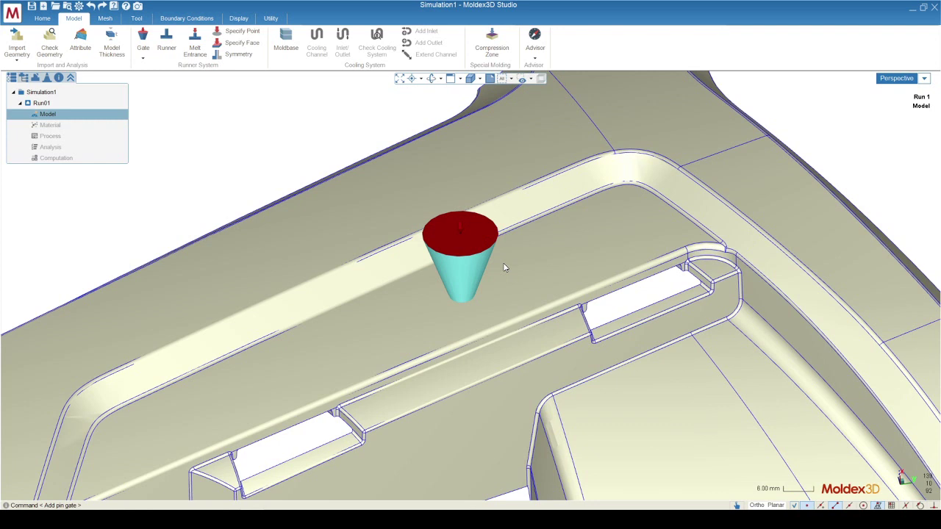
scroll(505, 260, "down", 5)
scroll(275, 410, "up", 1)
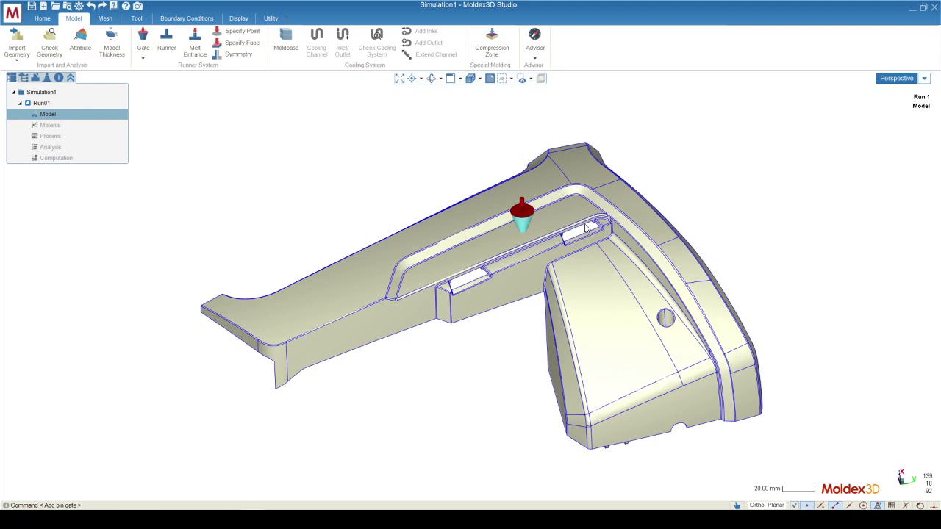
scroll(483, 289, "down", 2)
scroll(483, 290, "down", 2)
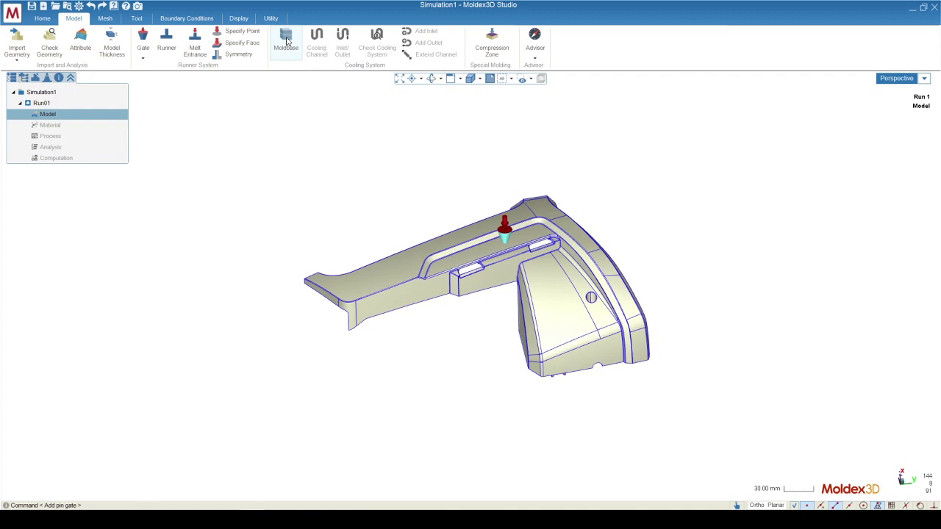
Create a moldbase with X Axis parting direction and 539.8 size, then orbit to inspect it.
left_click(287, 42)
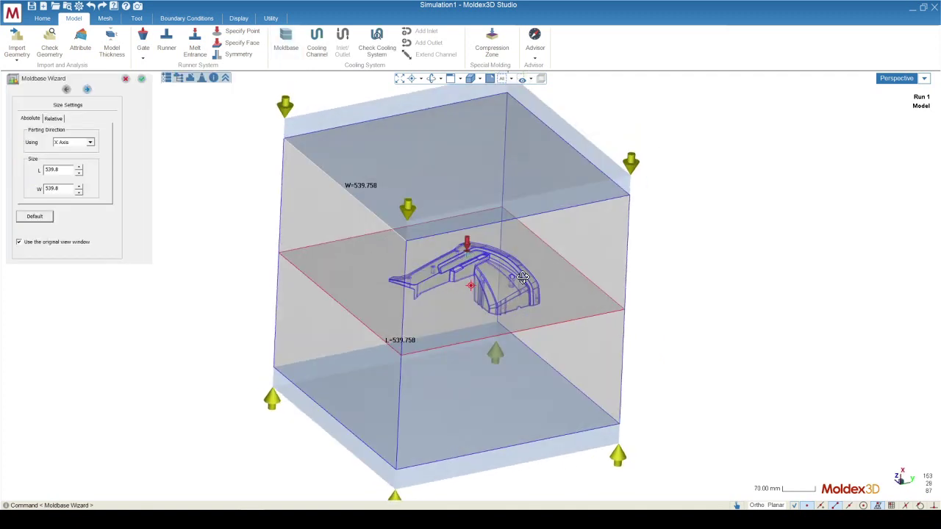
scroll(406, 203, "up", 3)
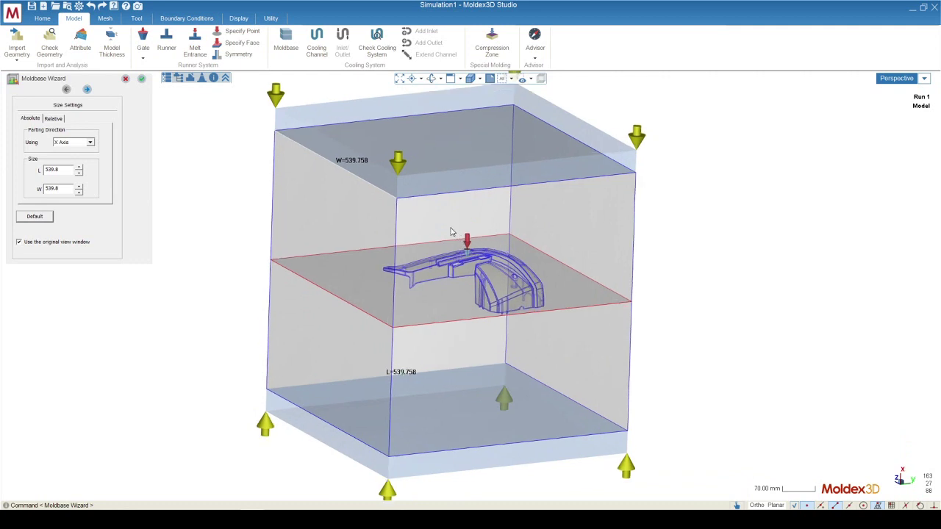
scroll(406, 204, "down", 3)
middle_click_drag(406, 204, 456, 279)
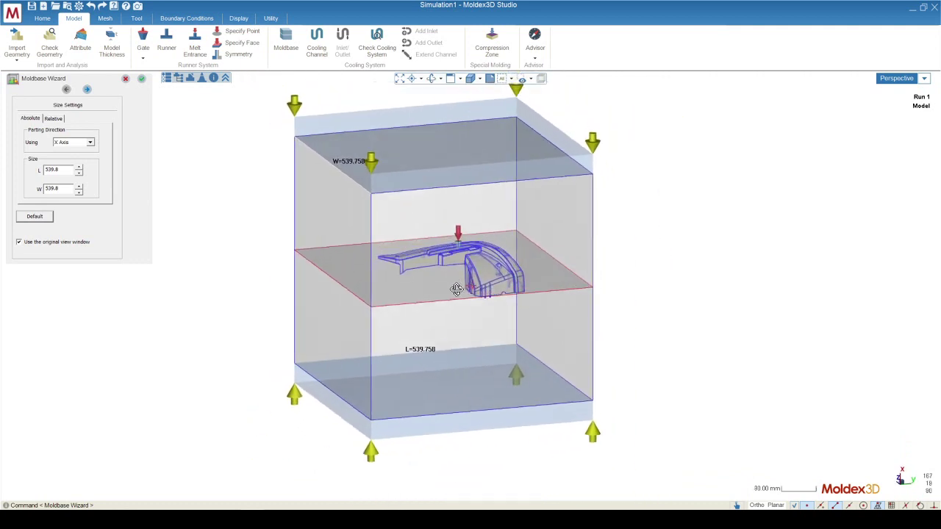
scroll(463, 261, "up", 2)
scroll(464, 262, "up", 5)
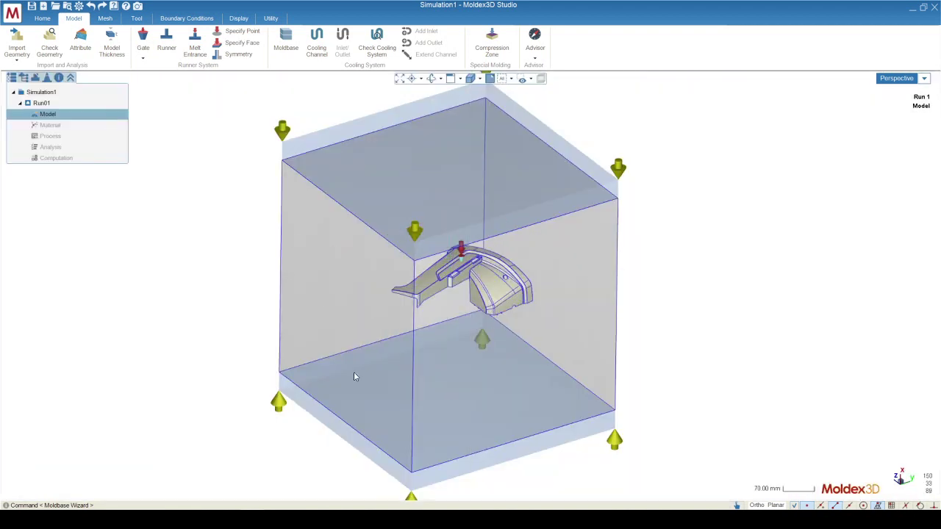
scroll(355, 436, "down", 3)
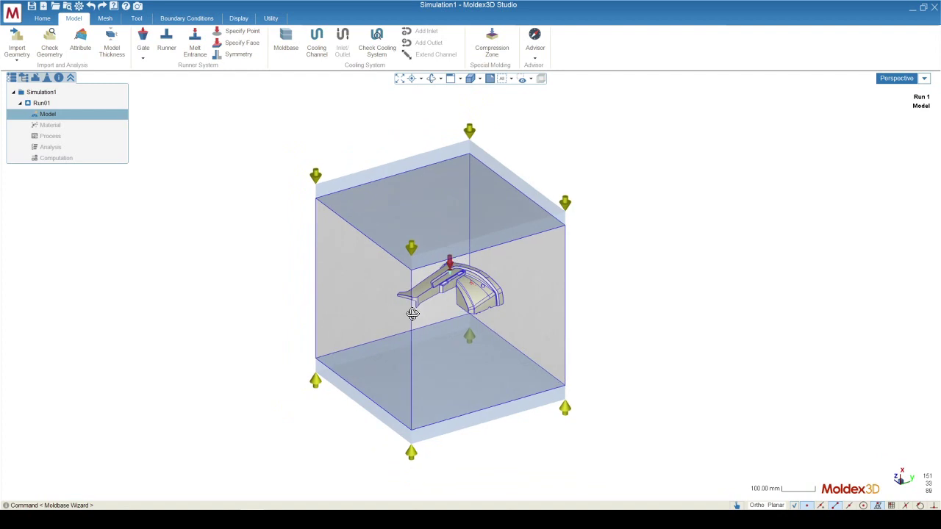
middle_click_drag(412, 314, 420, 315)
middle_click_drag(342, 240, 404, 324)
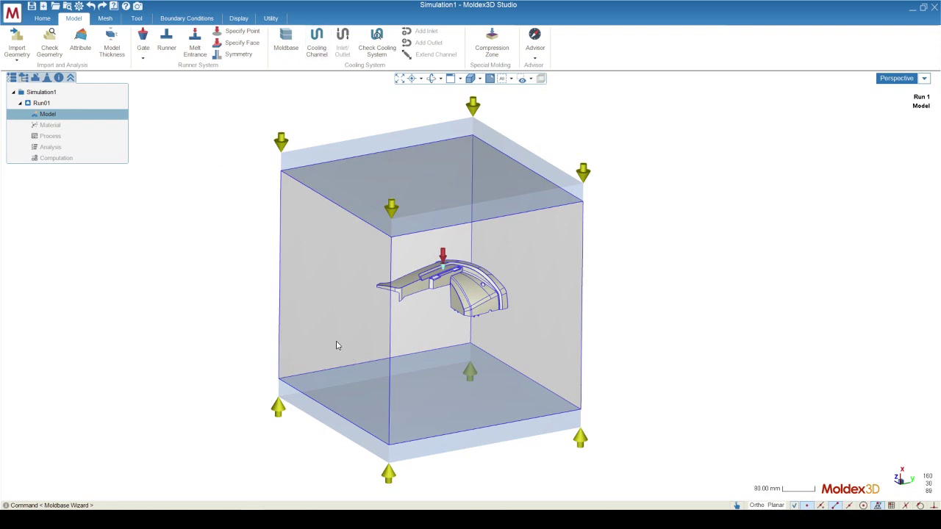
Lay out Y-direction cooling channels with N set to 4 and spacing C of 60.
left_click(312, 42)
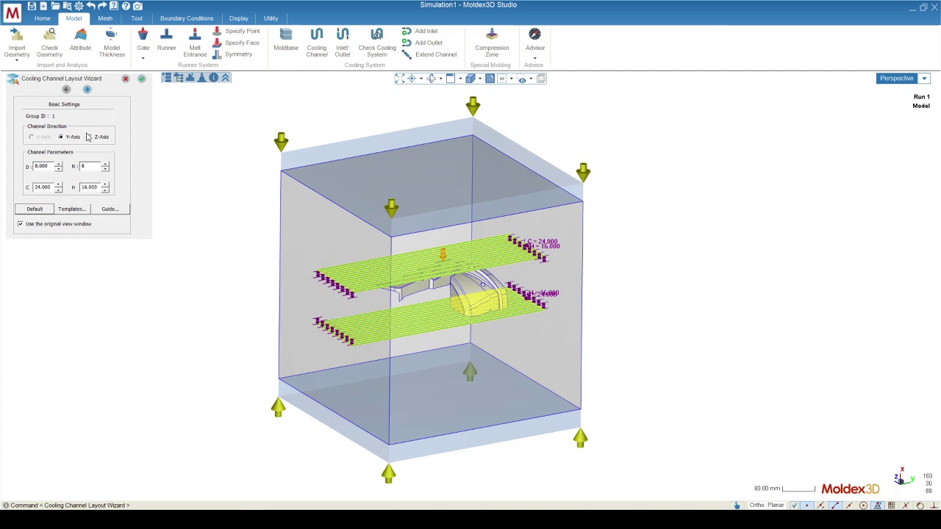
left_click_drag(52, 166, 30, 166)
scroll(339, 310, "up", 10)
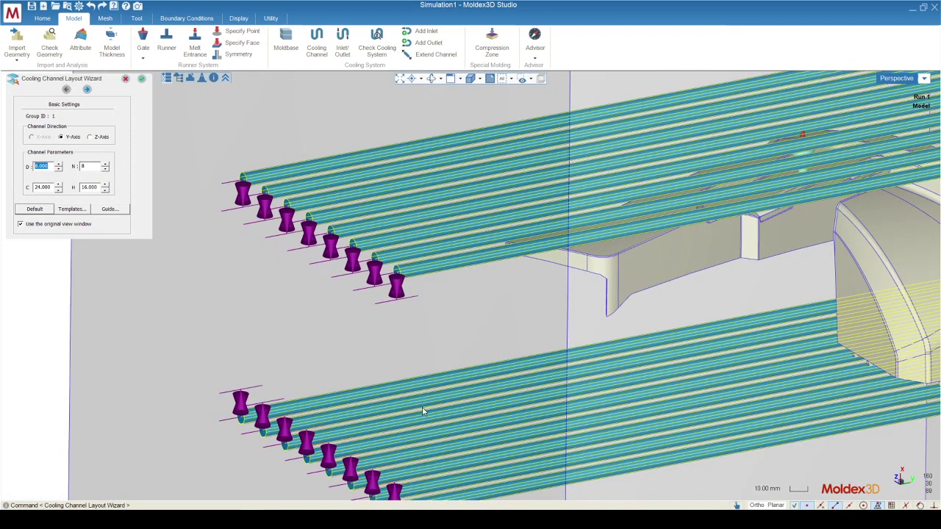
left_click(106, 169)
left_click(105, 169)
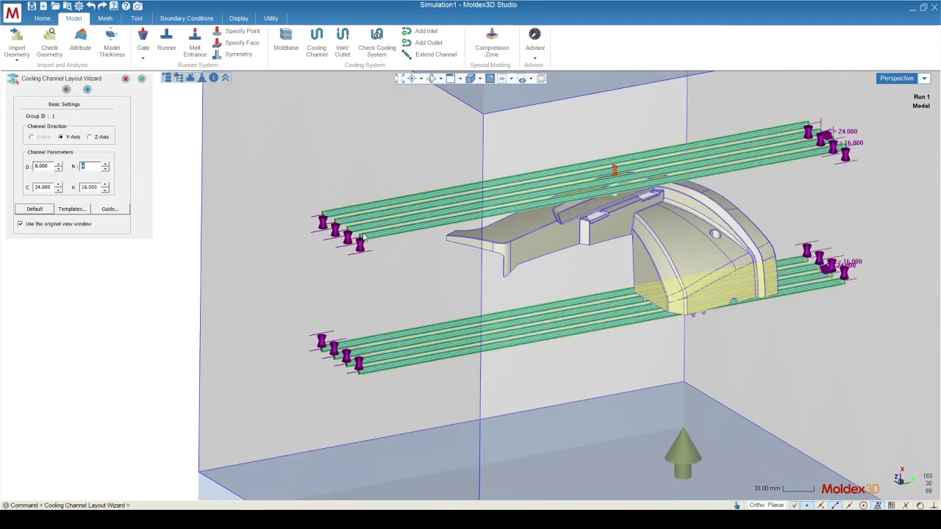
double_click(41, 187)
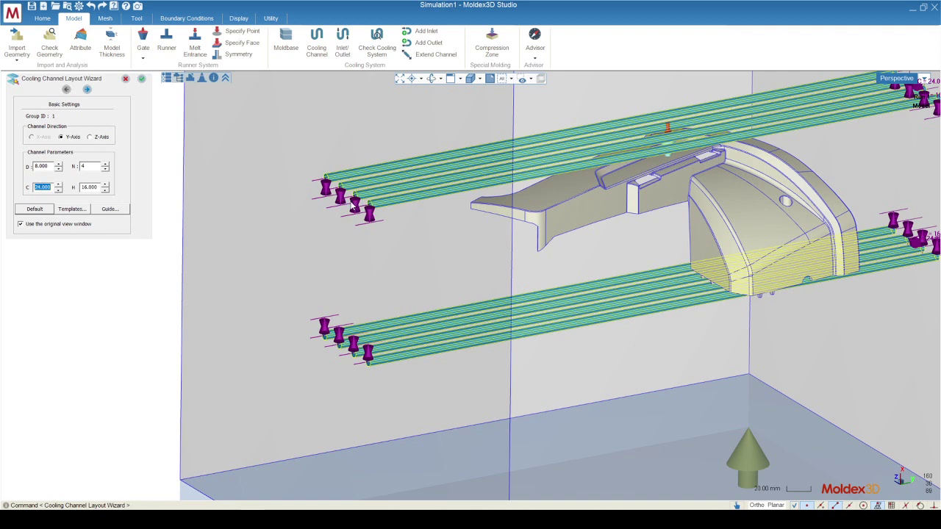
type("60")
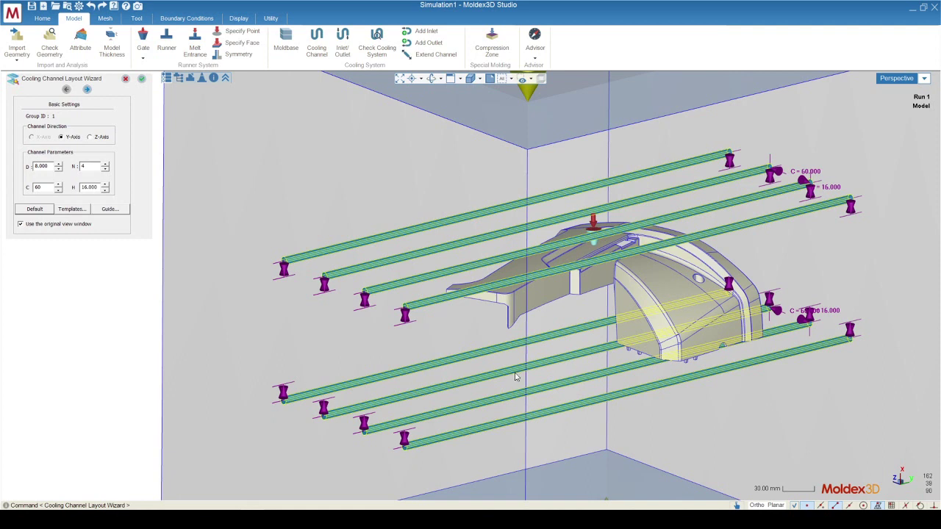
key("Return")
Fit the whole moldbase in view and run the cooling-system check, which reports OK.
scroll(389, 307, "down", 5)
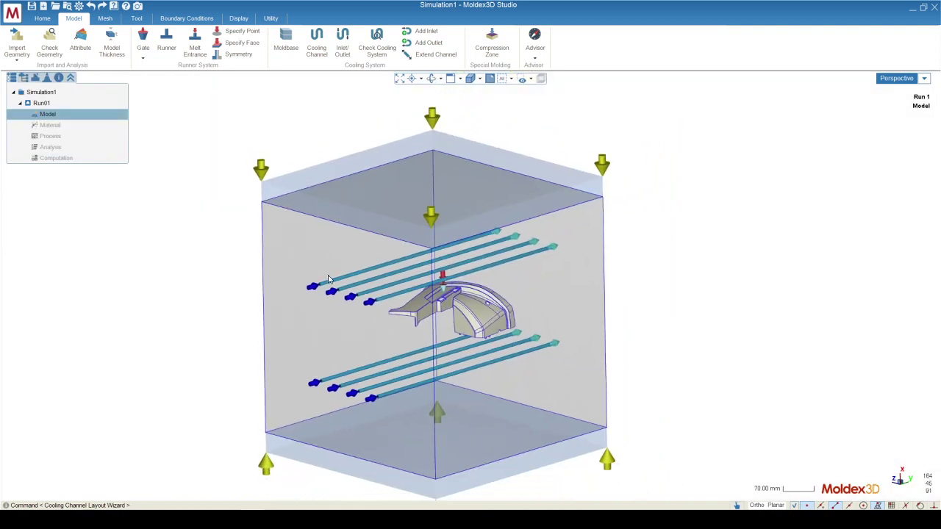
scroll(390, 307, "up", 6)
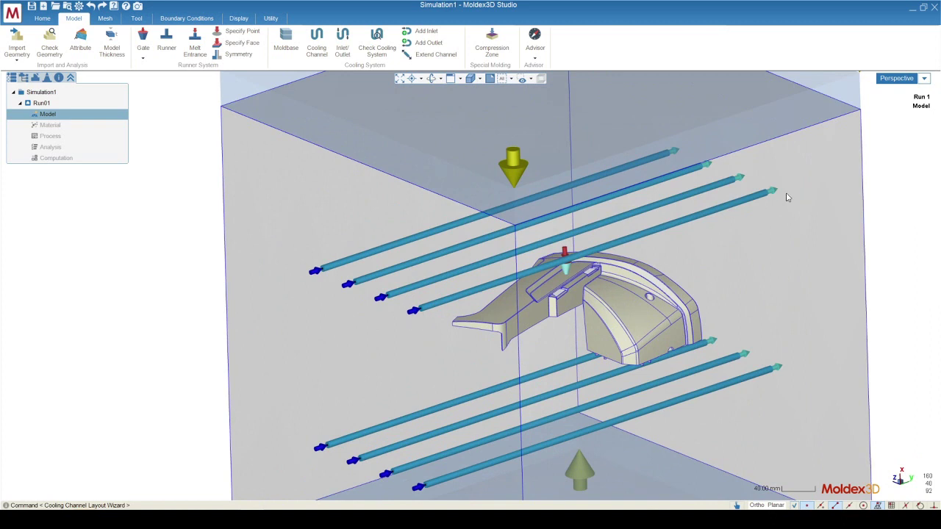
key("f")
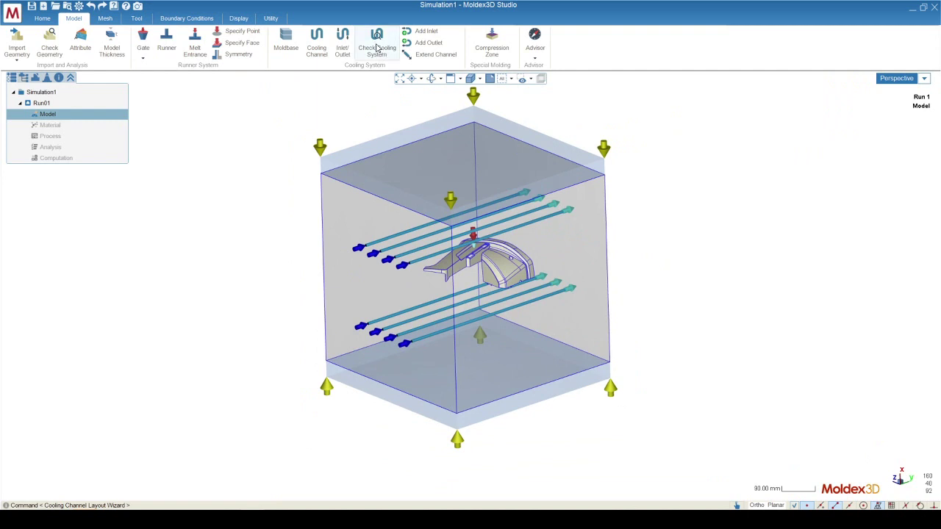
left_click(376, 48)
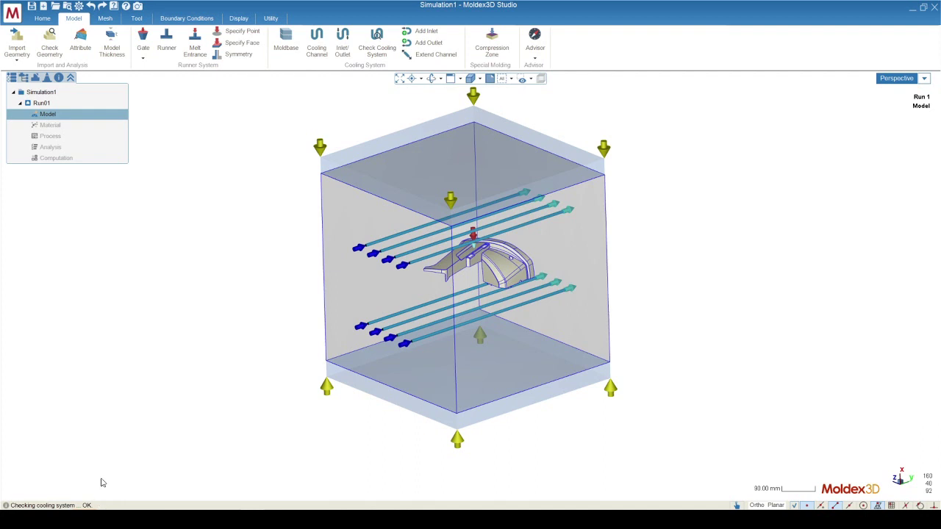
Orbit to inspect the checked cooling channels, then bring up the mesh type choices.
mouse_move(294, 432)
middle_mouse_down()
mouse_move(311, 410)
mouse_move(263, 431)
mouse_move(294, 437)
middle_mouse_up()
left_click(105, 18)
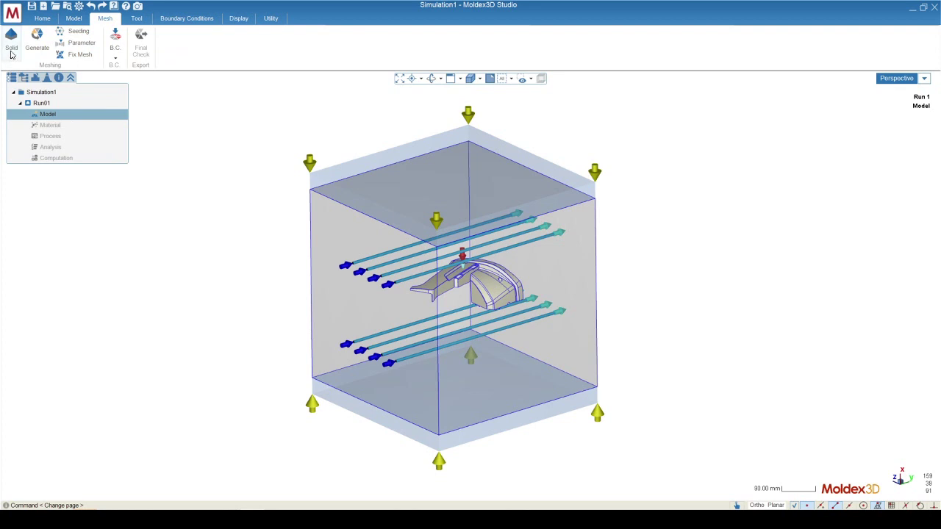
left_click(11, 55)
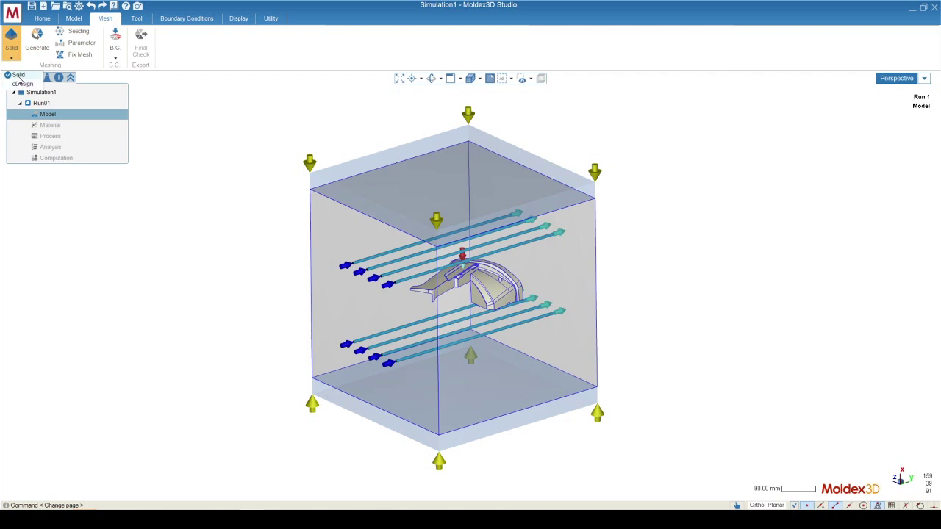
Choose Solid meshing, start mesh generation, and decline fixing the geometry defects.
left_click(19, 77)
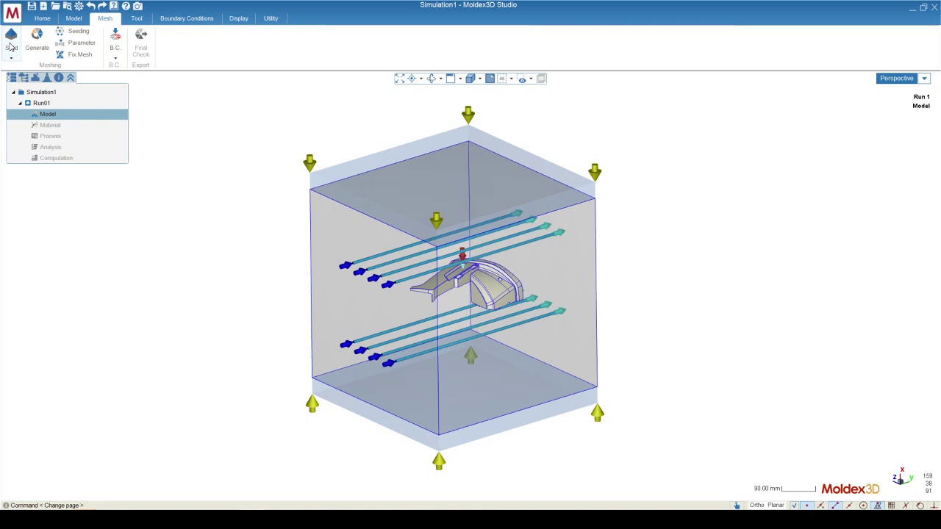
left_click(36, 42)
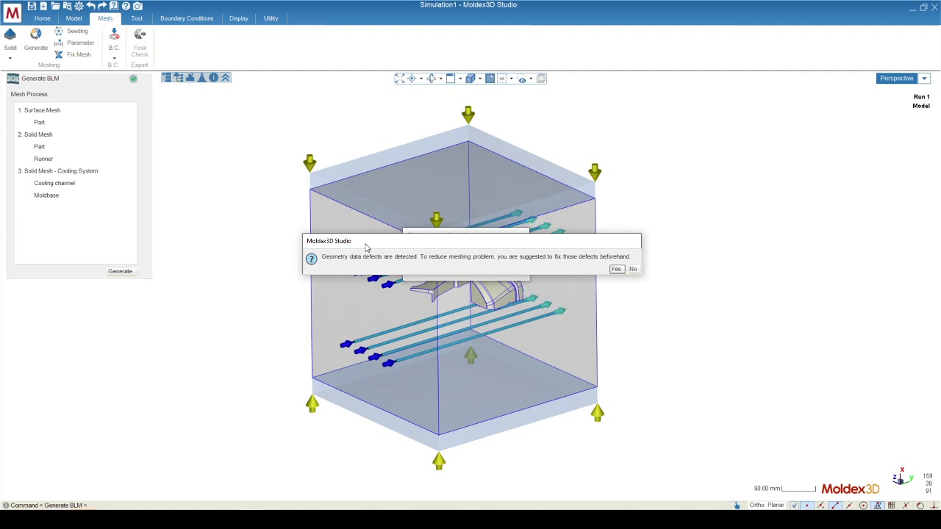
left_click(632, 269)
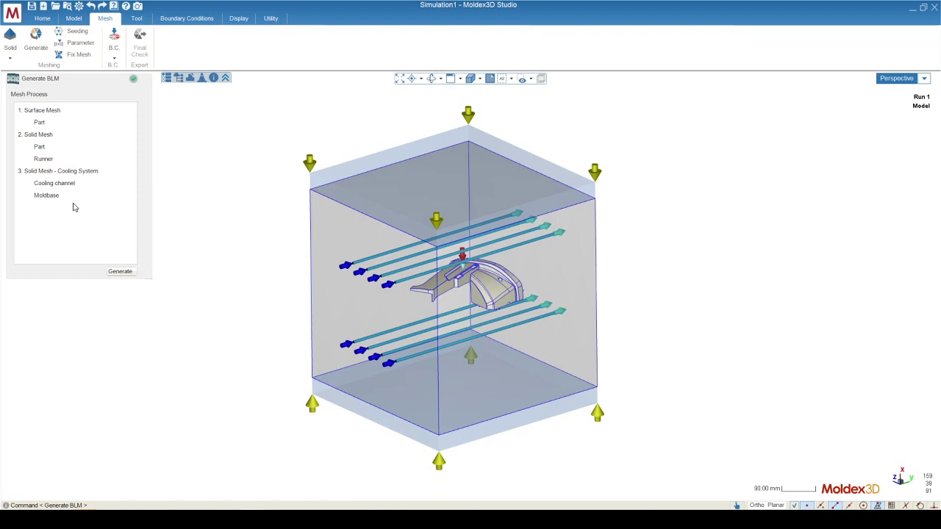
Review the part, runner, cooling channel and moldbase mesh process steps.
scroll(449, 298, "up", 5)
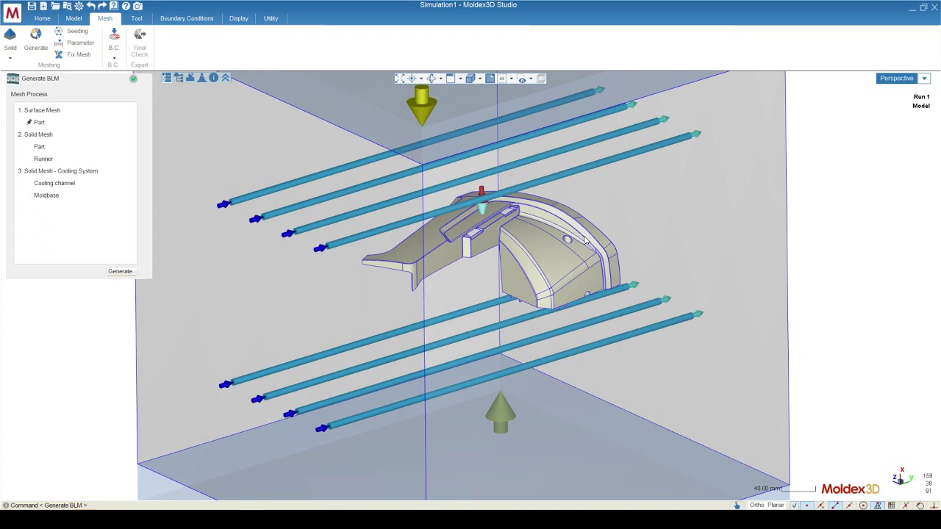
left_click(40, 147)
left_click(46, 159)
scroll(514, 220, "up", 5)
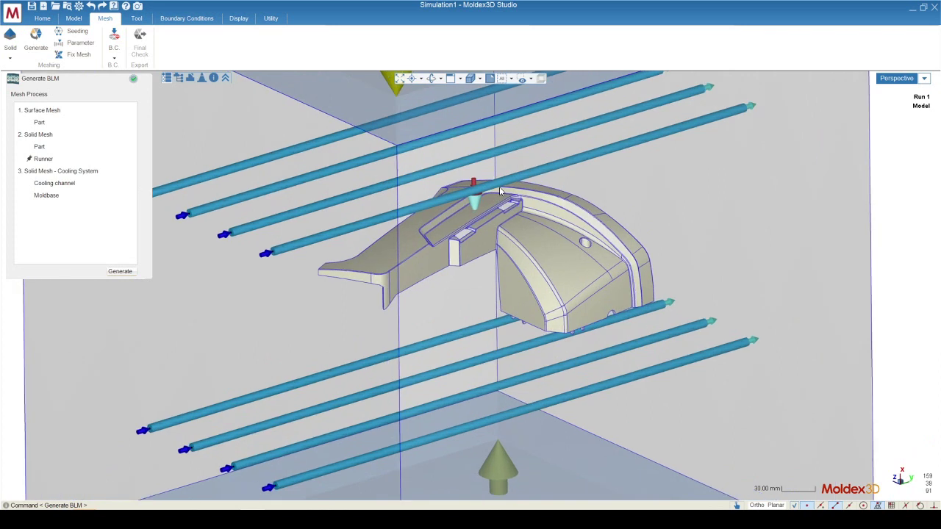
scroll(441, 206, "up", 2)
scroll(404, 220, "down", 6)
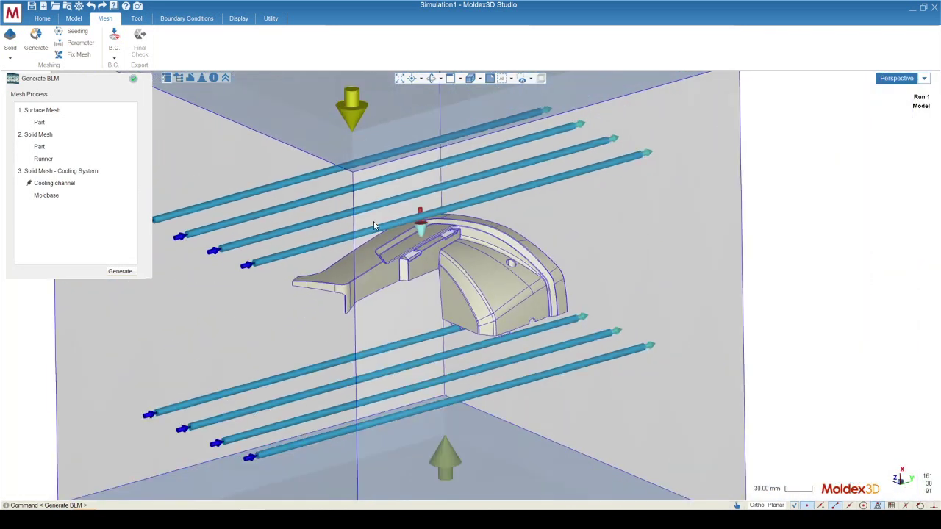
left_click(25, 185)
left_click(28, 194)
scroll(231, 242, "down", 4)
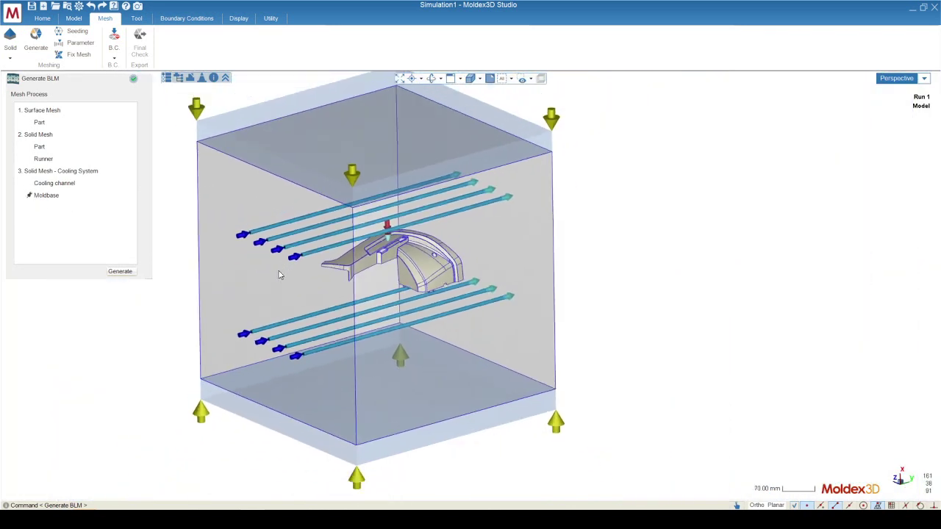
scroll(280, 274, "up", 3)
scroll(258, 281, "down", 3)
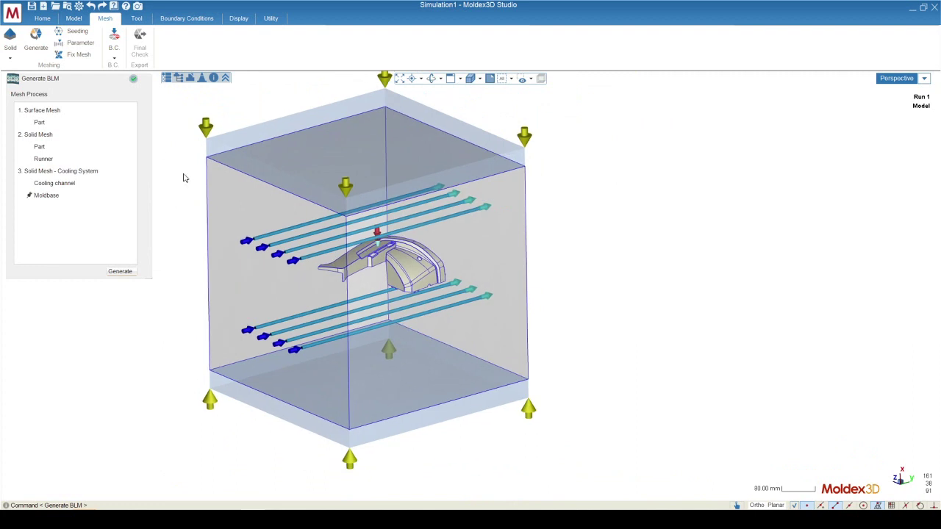
scroll(291, 283, "up", 5)
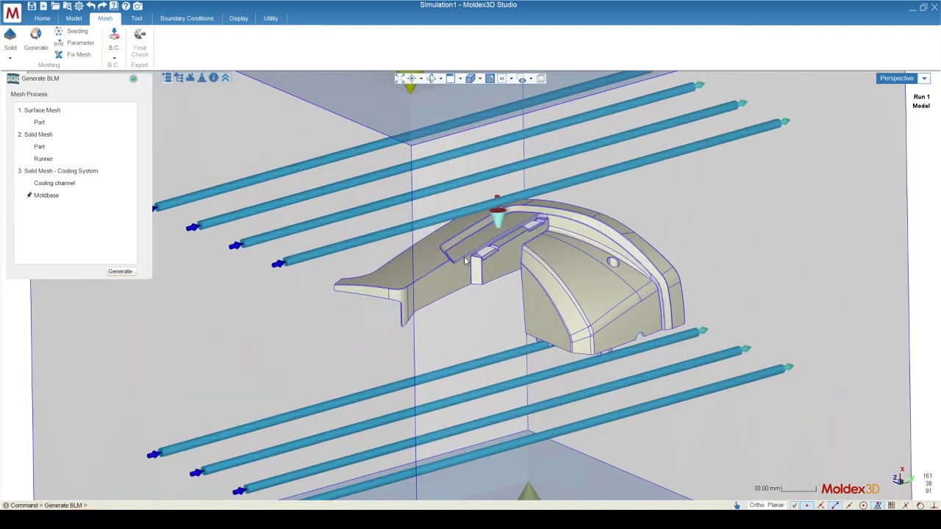
scroll(408, 263, "down", 1)
scroll(408, 263, "down", 3)
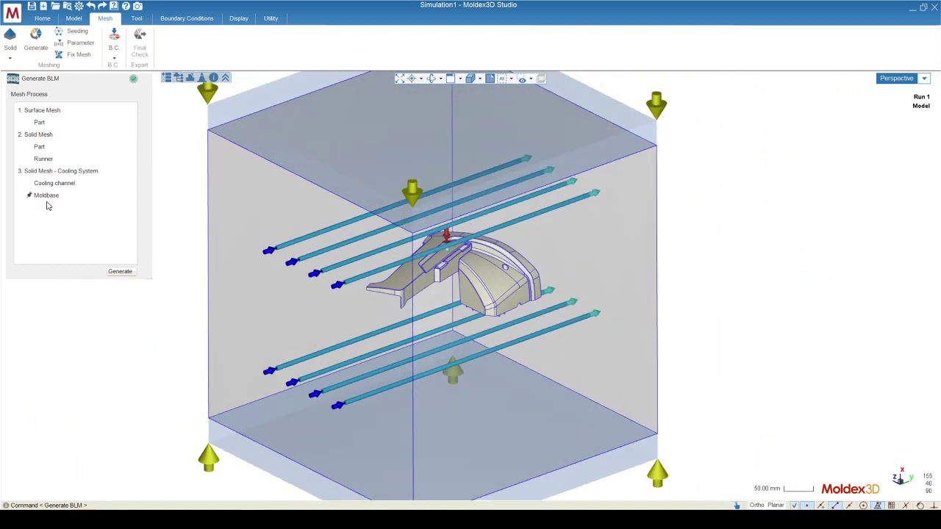
Generate the solid mesh for all components and confirm it completes.
left_click(125, 274)
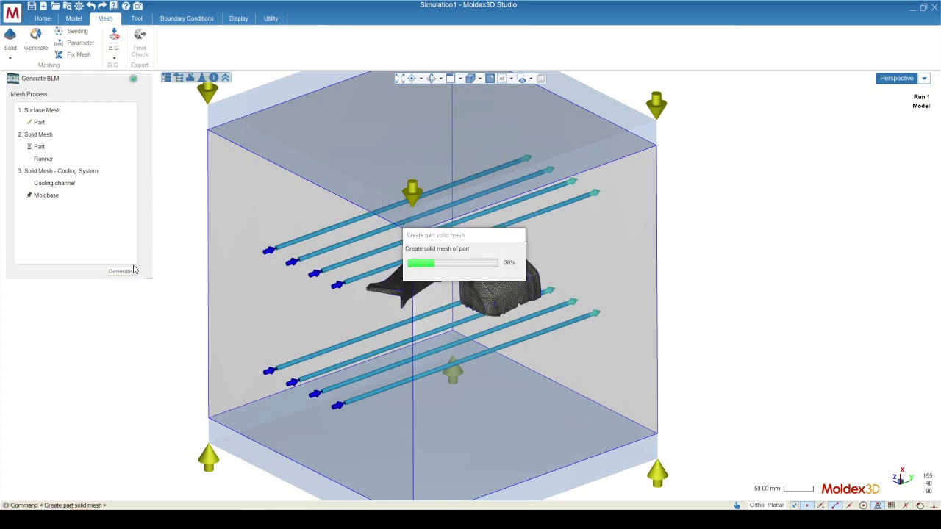
scroll(377, 298, "up", 5)
scroll(441, 317, "down", 4)
scroll(505, 339, "up", 2)
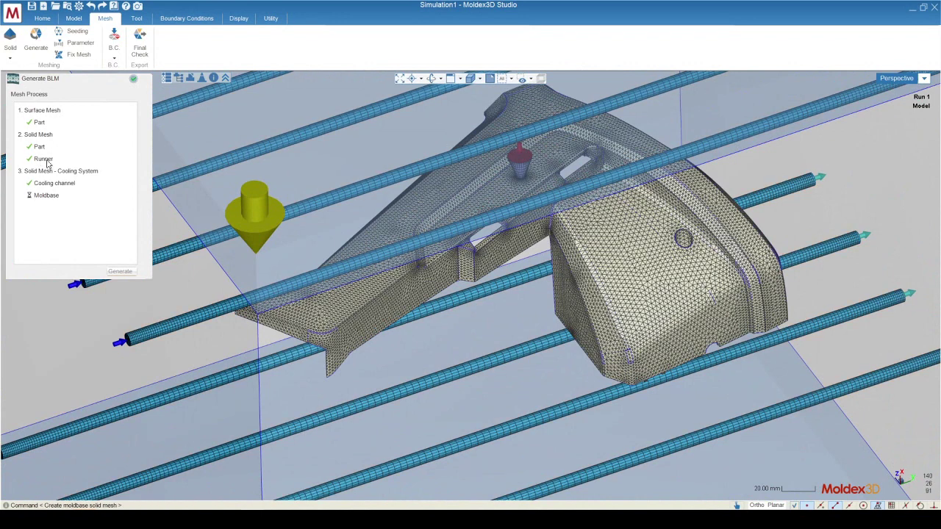
scroll(527, 163, "up", 6)
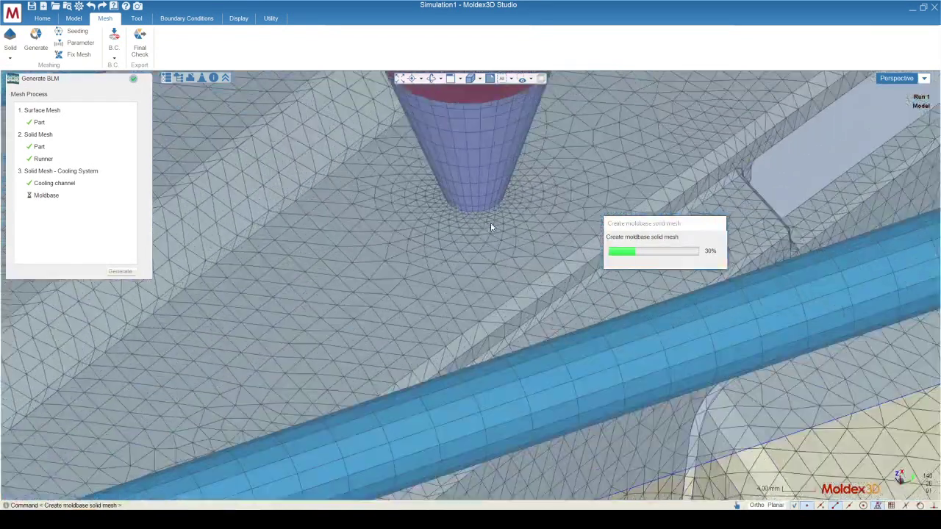
scroll(478, 213, "up", 4)
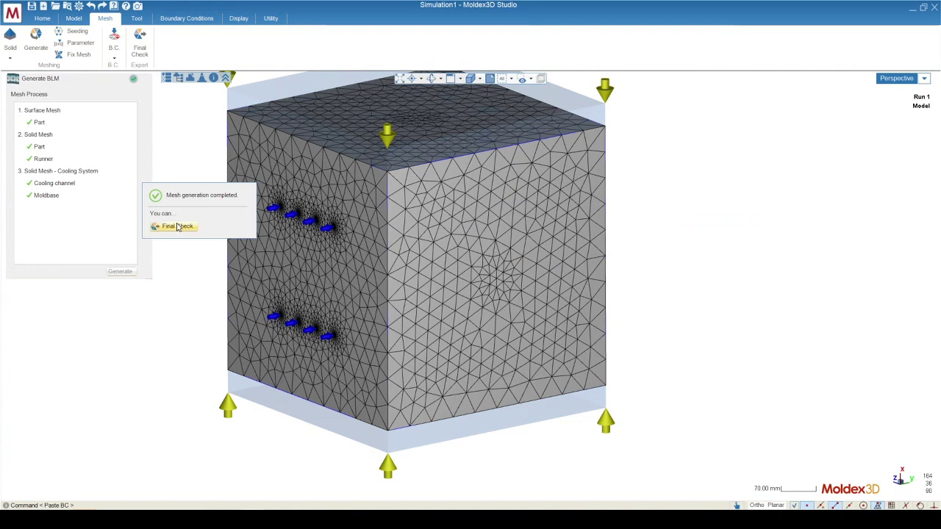
Run Final Check on the mesh and open the material choices for inlet EM#1.
left_click(177, 226)
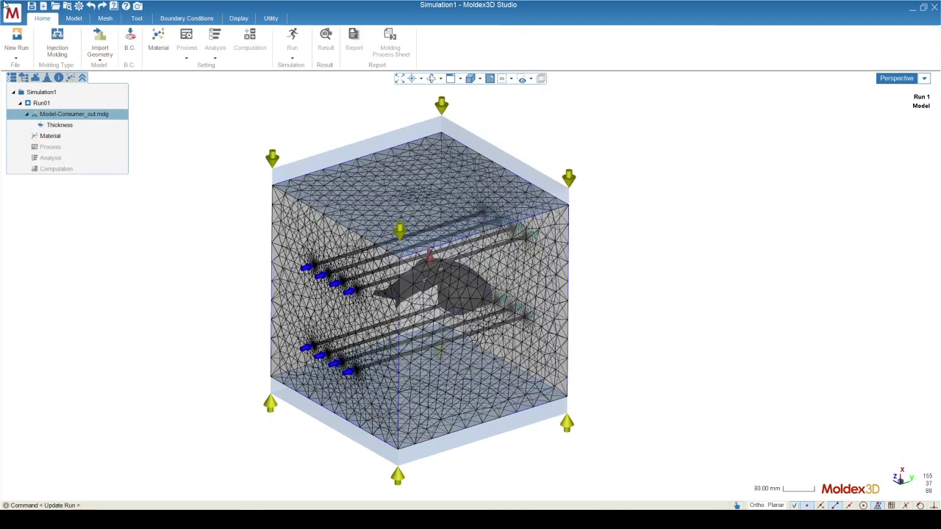
left_click(156, 46)
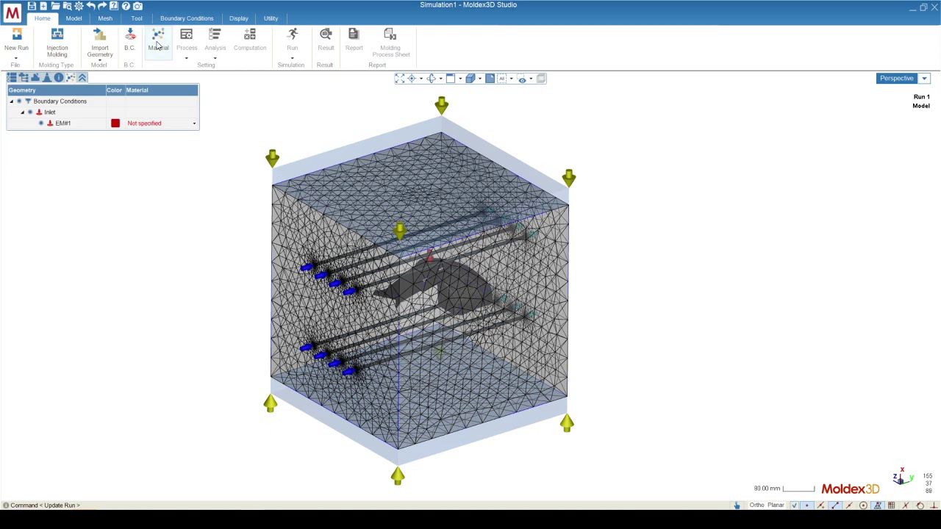
left_click(150, 123)
left_click(151, 124)
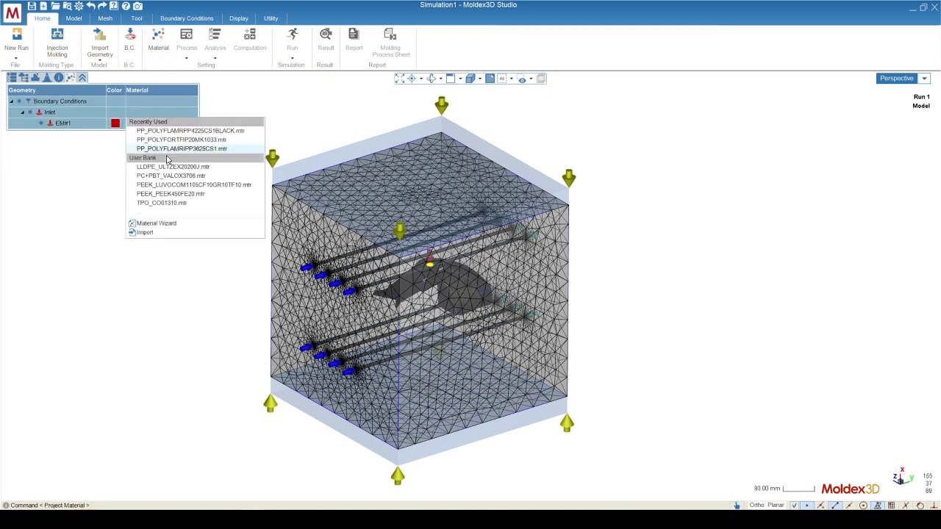
Browse PP POLYFLAM RIPP 3625 CS1 and the material search in the Material Wizard, then close it.
left_click(154, 225)
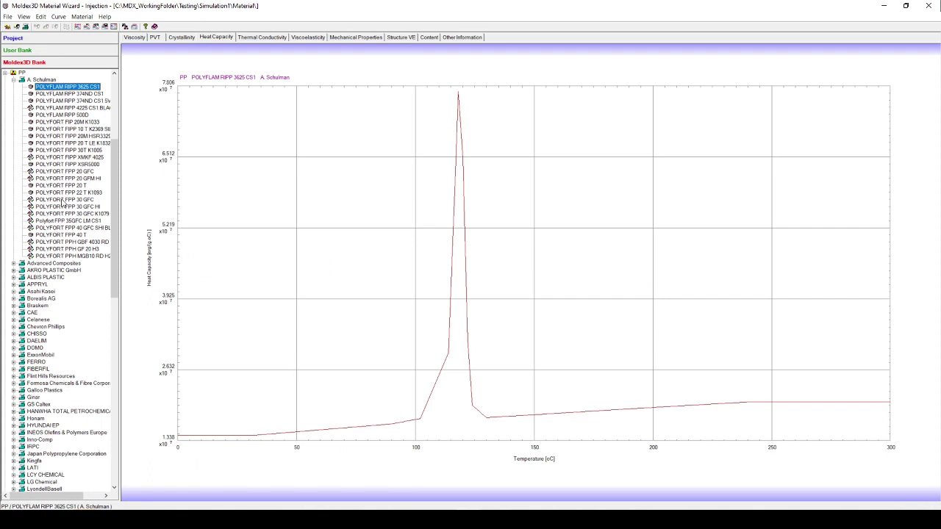
right_click(52, 88)
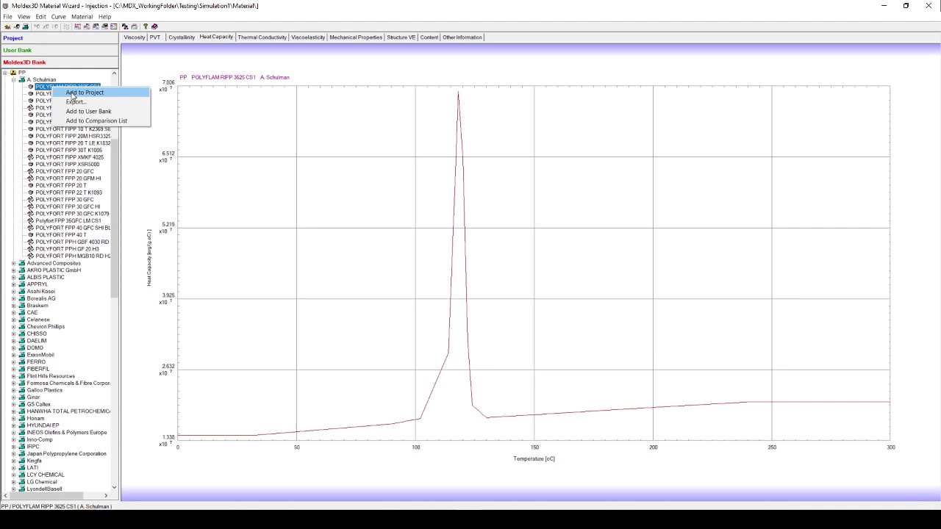
left_click(80, 21)
left_click(82, 17)
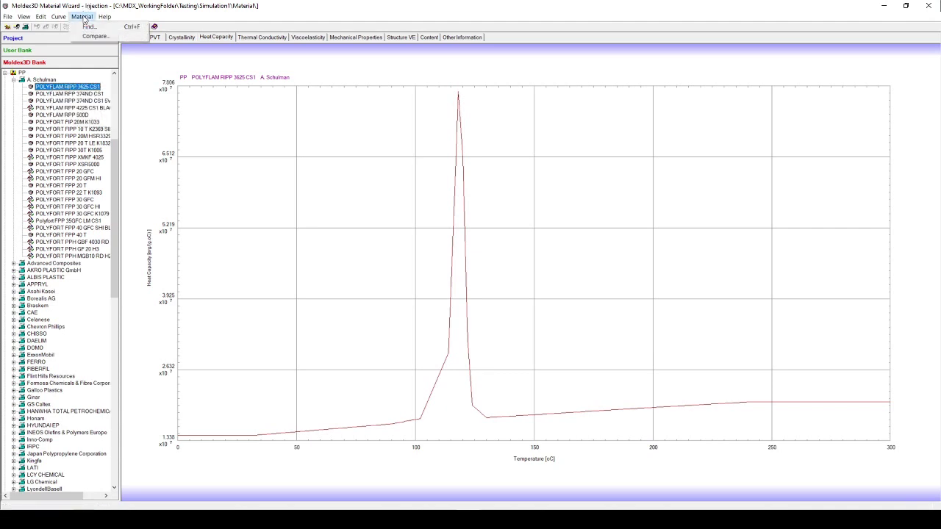
left_click(89, 27)
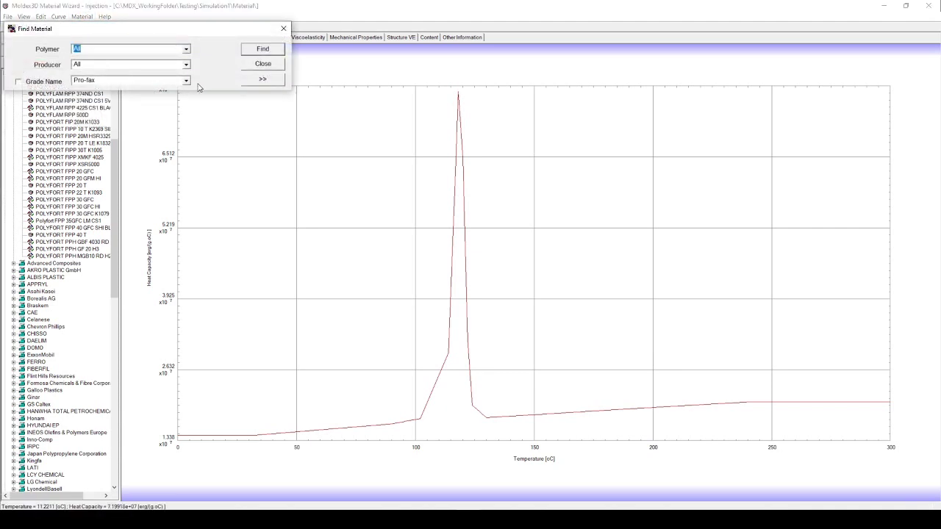
left_click(262, 79)
left_click(262, 48)
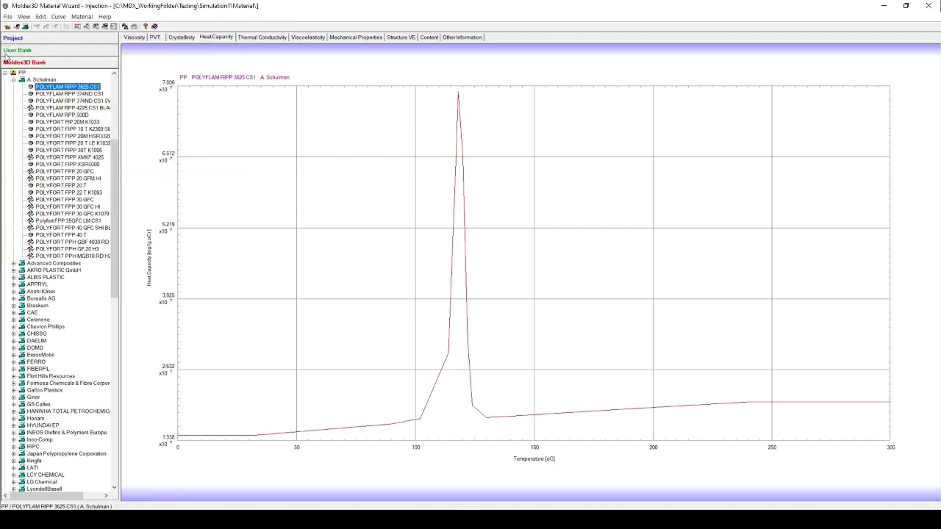
left_click(44, 38)
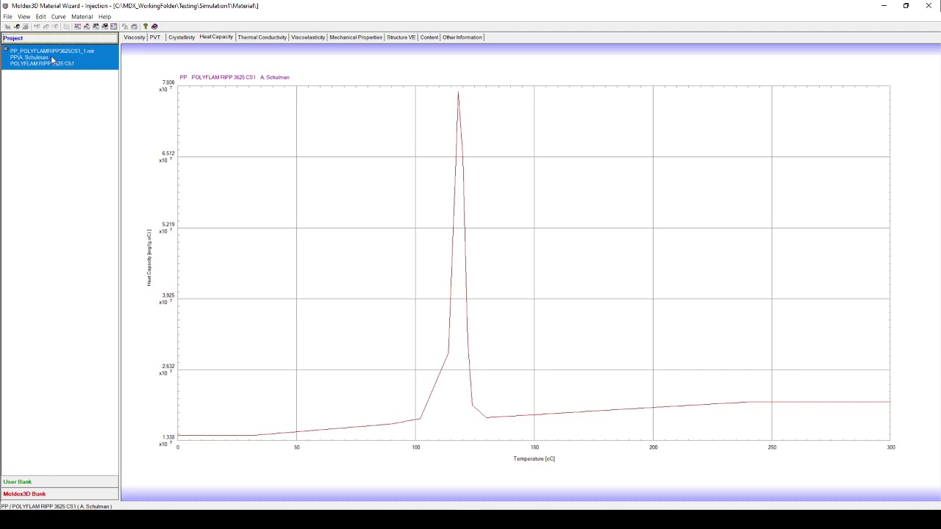
left_click(928, 5)
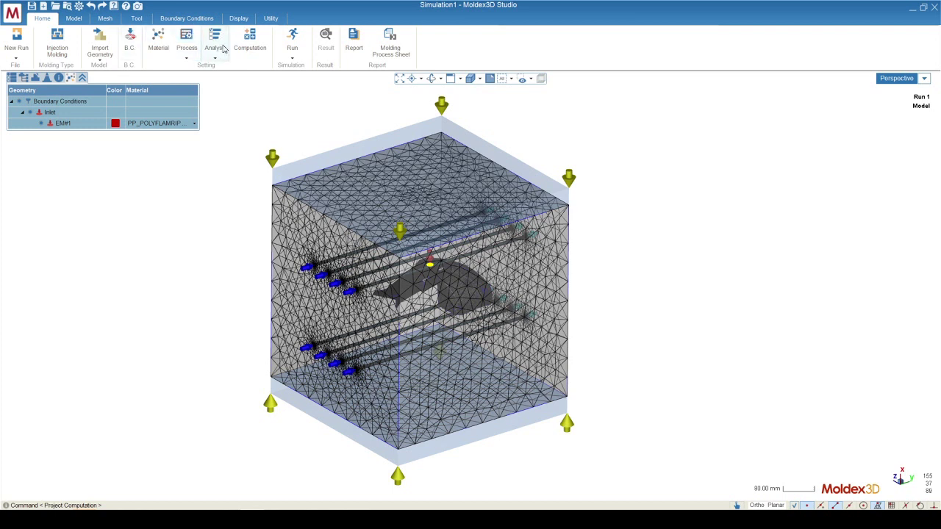
Try Quick Flow -Fq, then choose Transient Analysis 3 -Ct F P Ct W for Run 2.
left_click(214, 46)
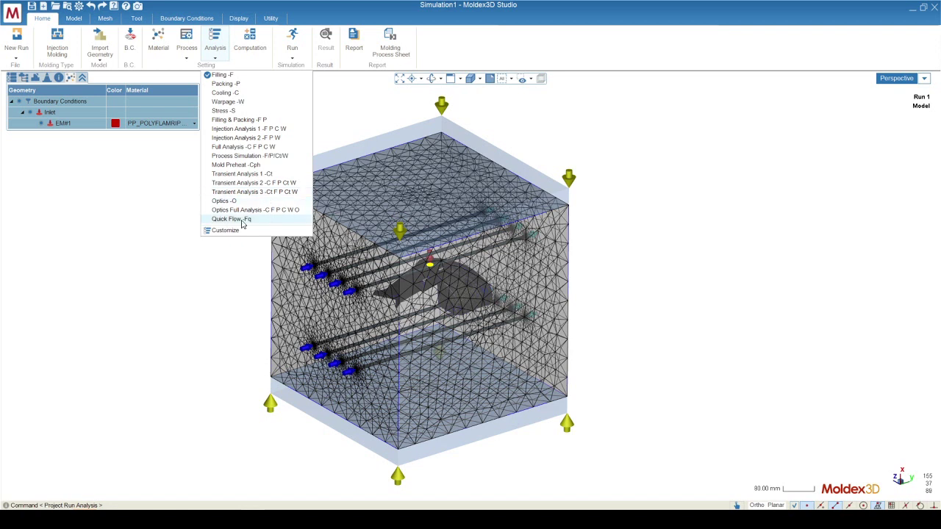
left_click(232, 220)
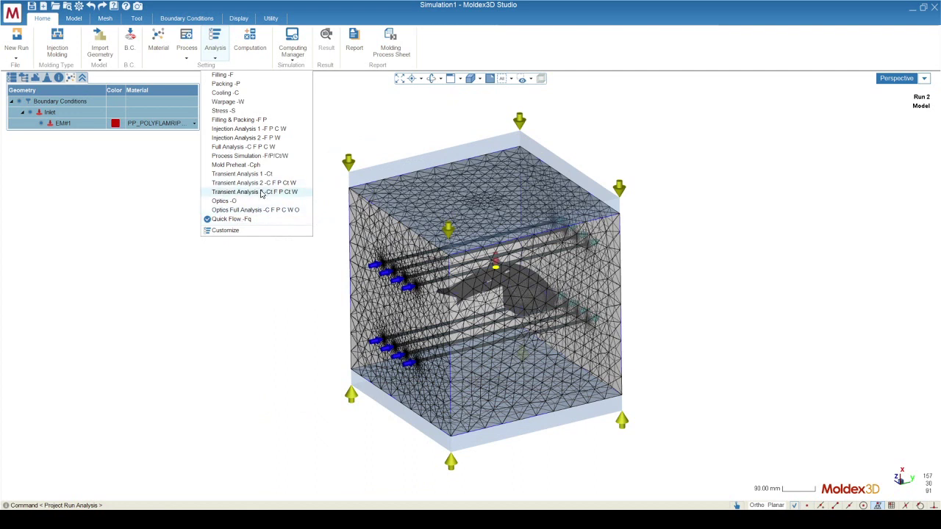
left_click(261, 193)
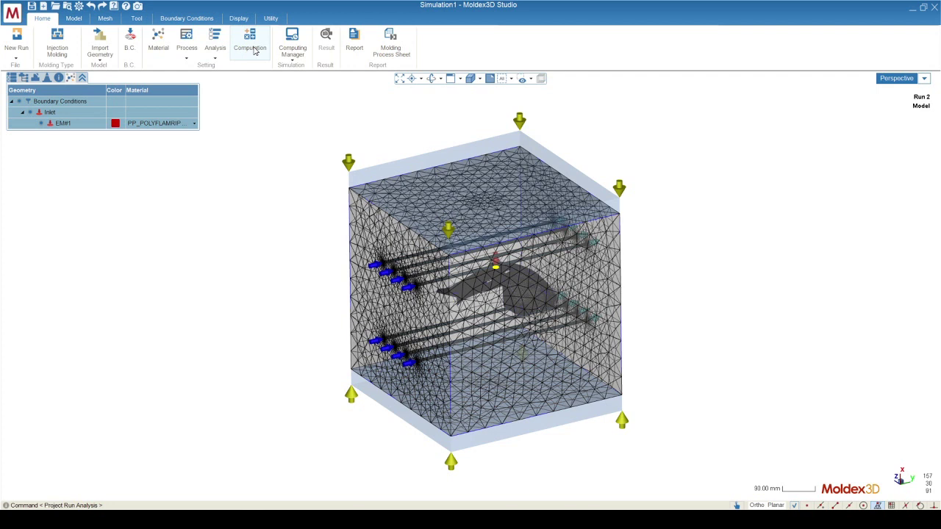
Submit Run 2 through Computing Manager, skipping the license check and editing the task count.
left_click(298, 56)
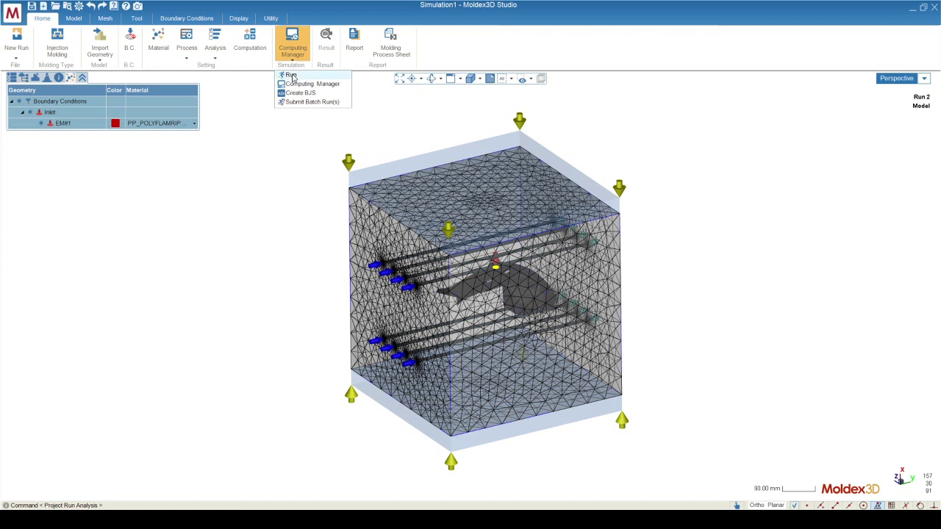
left_click(298, 84)
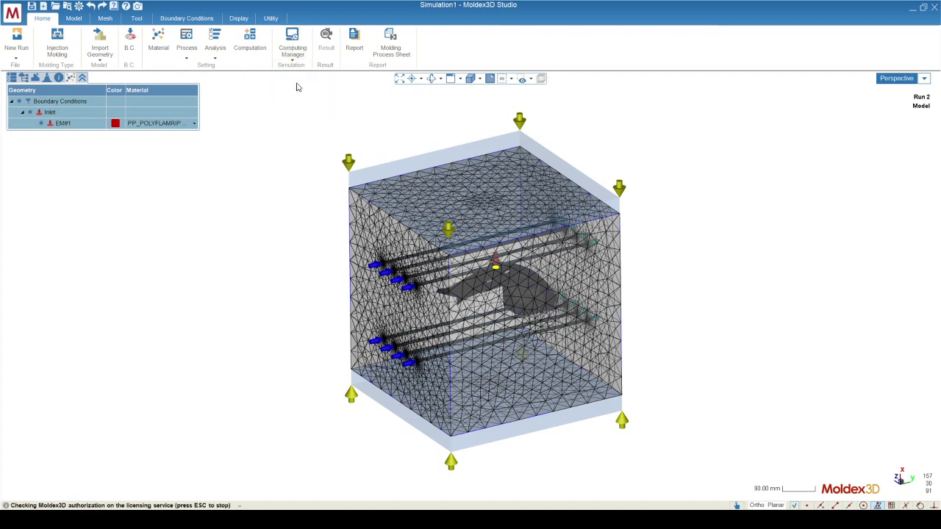
key("Escape")
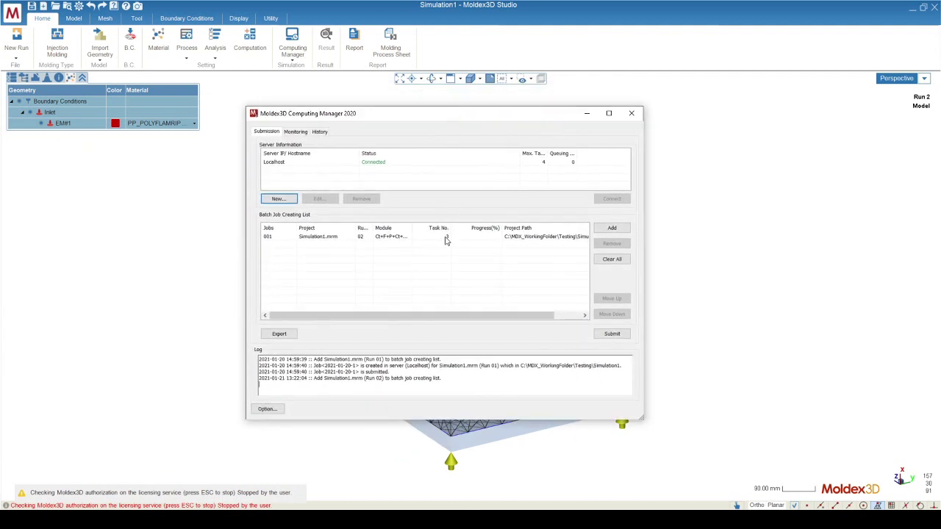
double_click(439, 237)
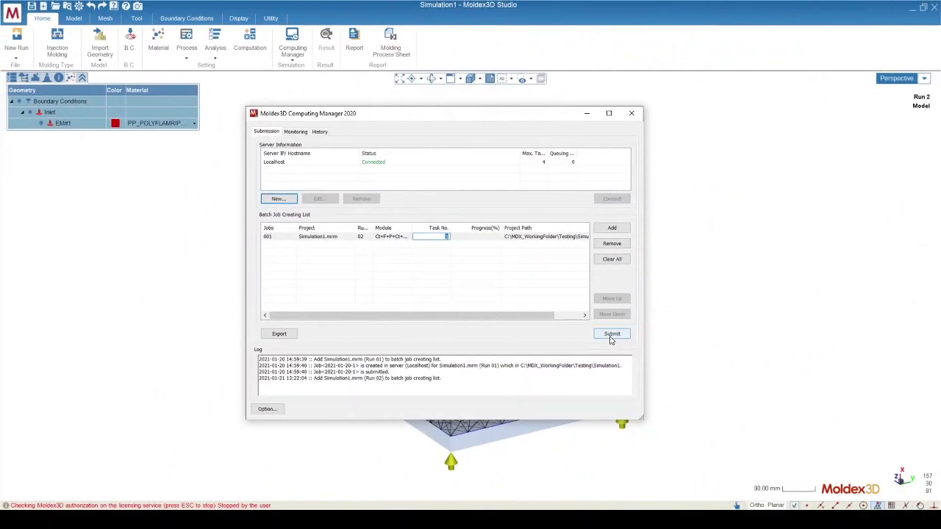
left_click(612, 335)
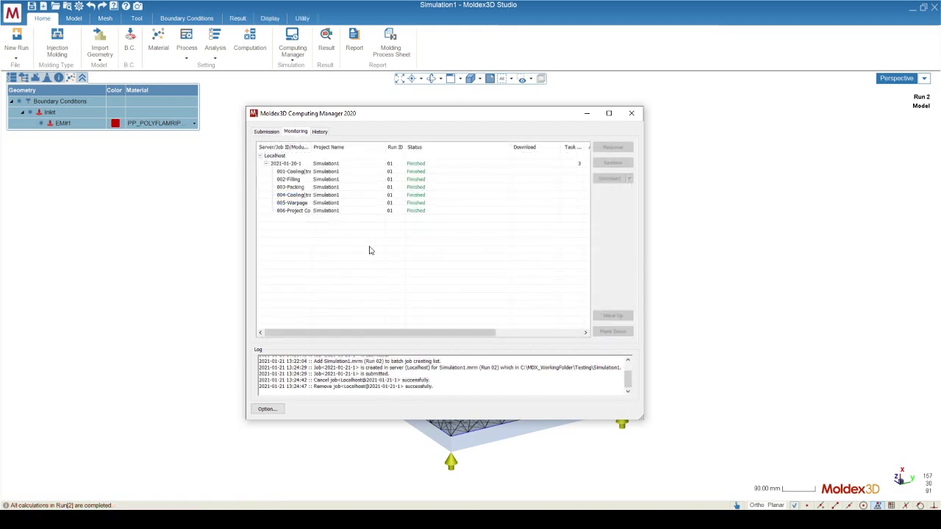
Check the finished jobs' analysis durations in the monitor, then close Computing Manager.
left_click(419, 164)
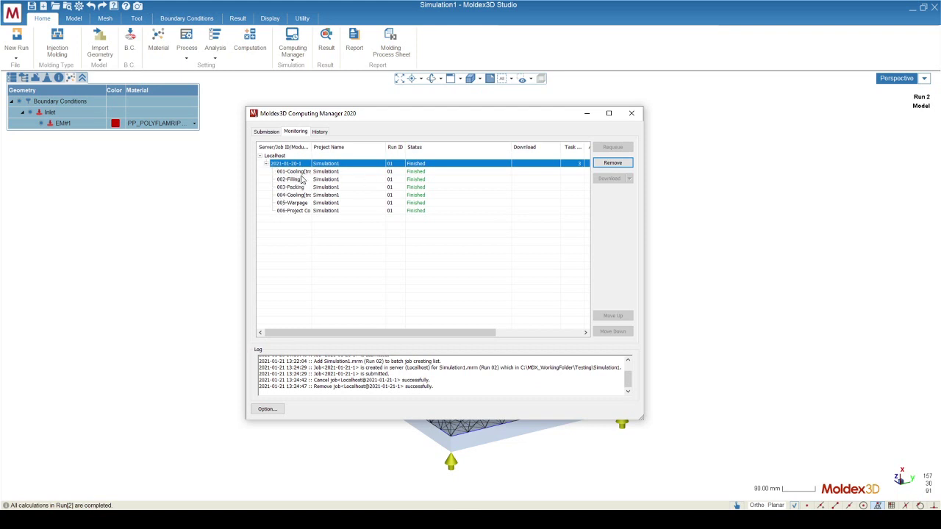
left_click(284, 211)
left_click_drag(353, 332, 432, 345)
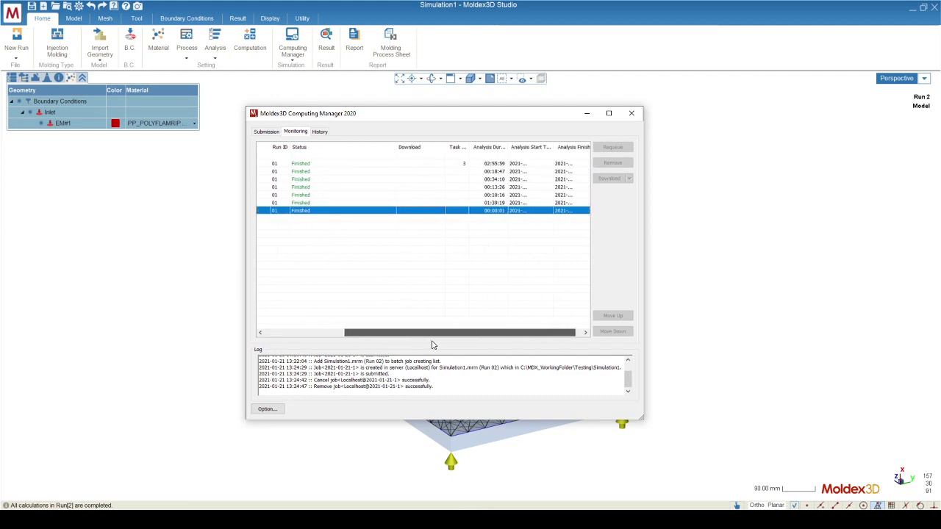
left_click(500, 165)
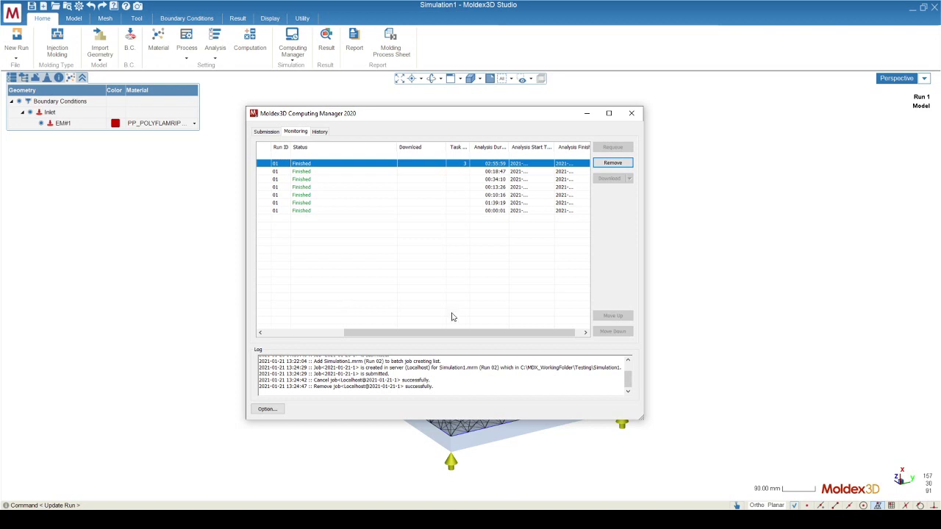
left_click(161, 243)
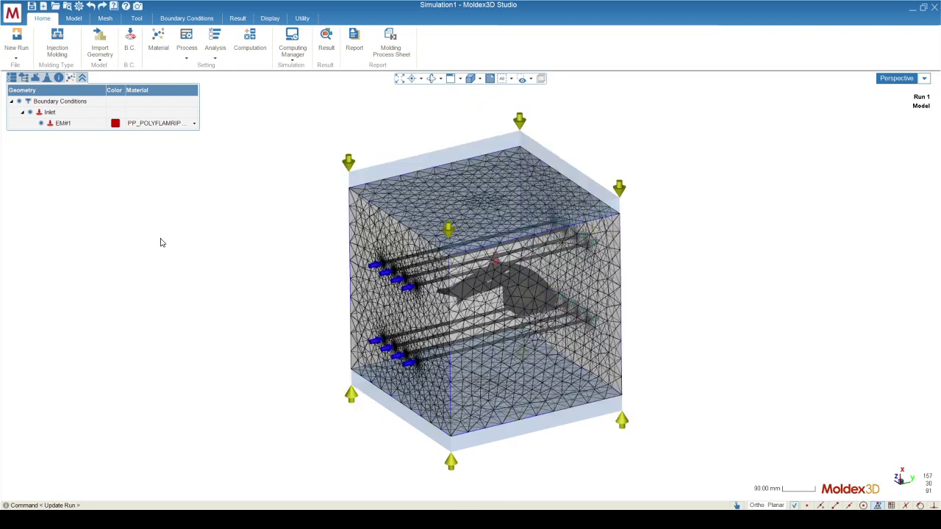
Load the Filling Melt Front Time result from the project tree.
left_click(13, 79)
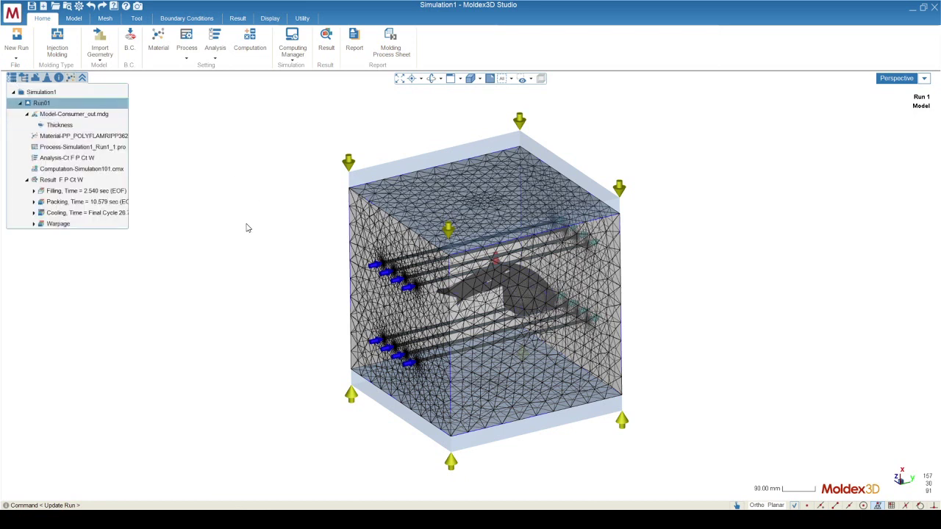
double_click(51, 193)
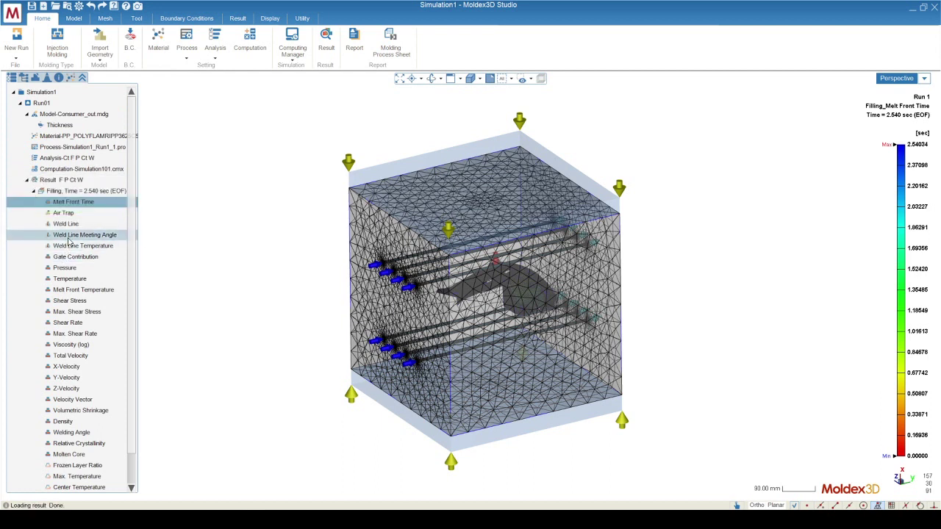
middle_click_drag(443, 331, 478, 328)
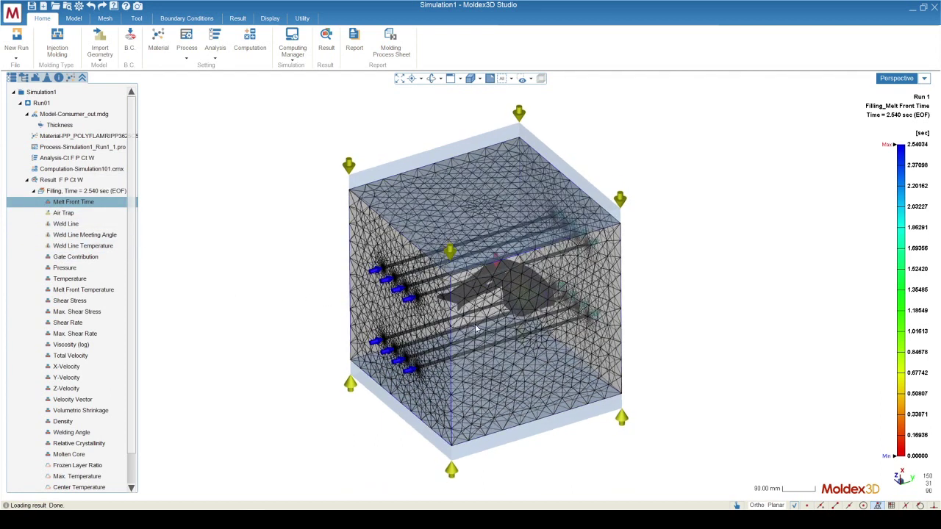
scroll(477, 329, "up", 6)
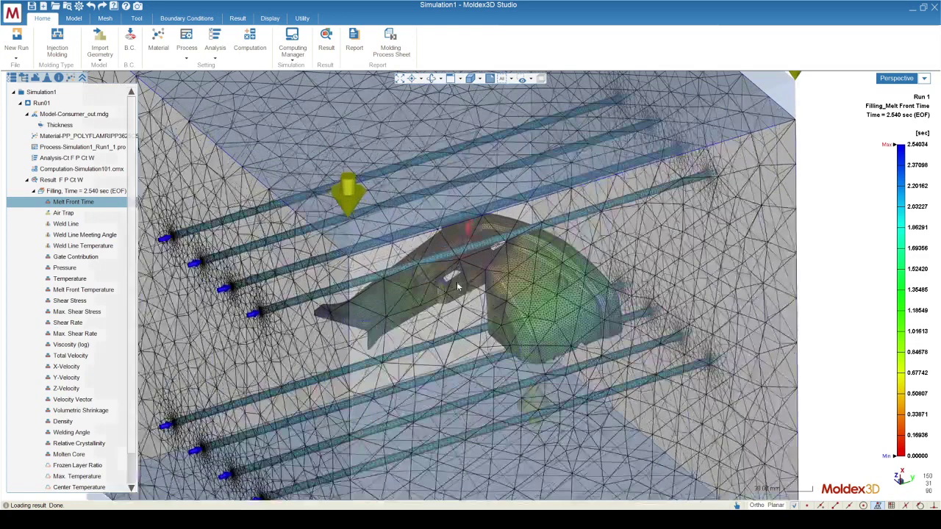
Hide the cold runner, moldbase, cooling channels and boundary condition markers.
left_click(22, 79)
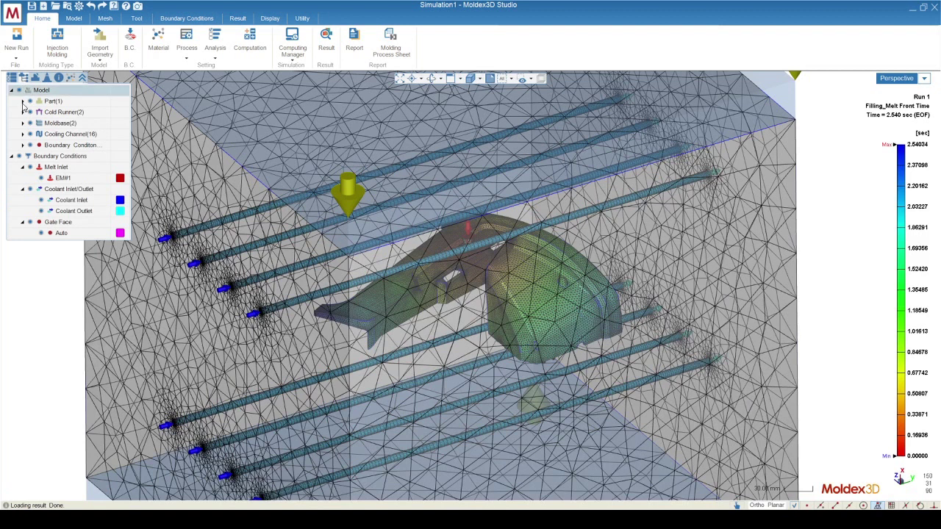
left_click(30, 112)
left_click(30, 123)
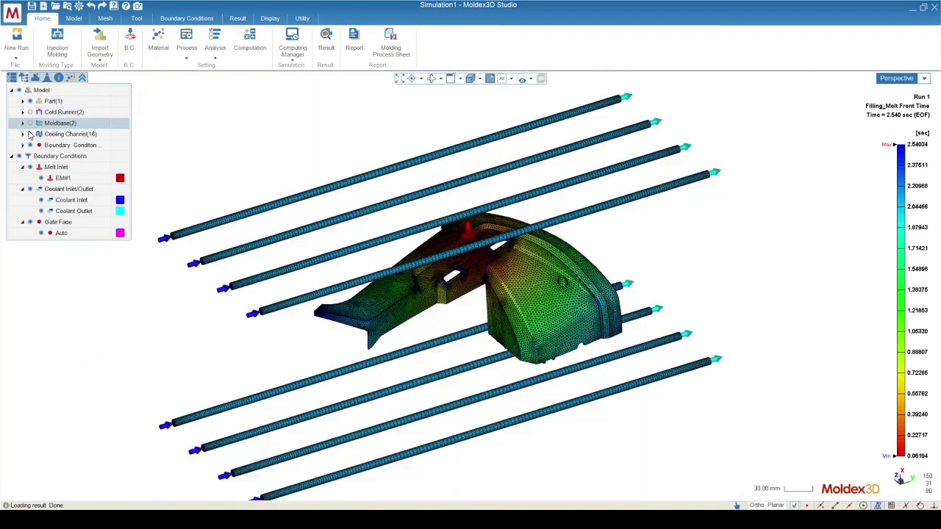
left_click(30, 134)
left_click(30, 145)
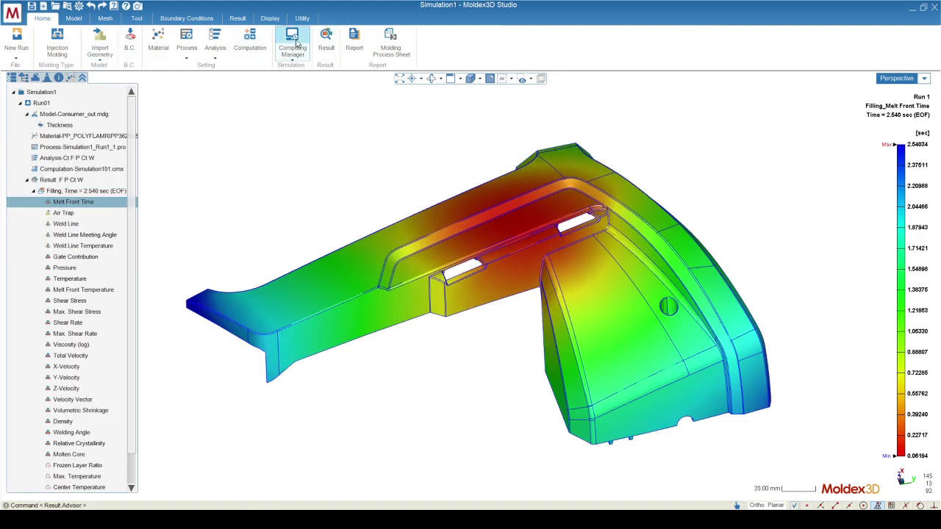
left_click(326, 40)
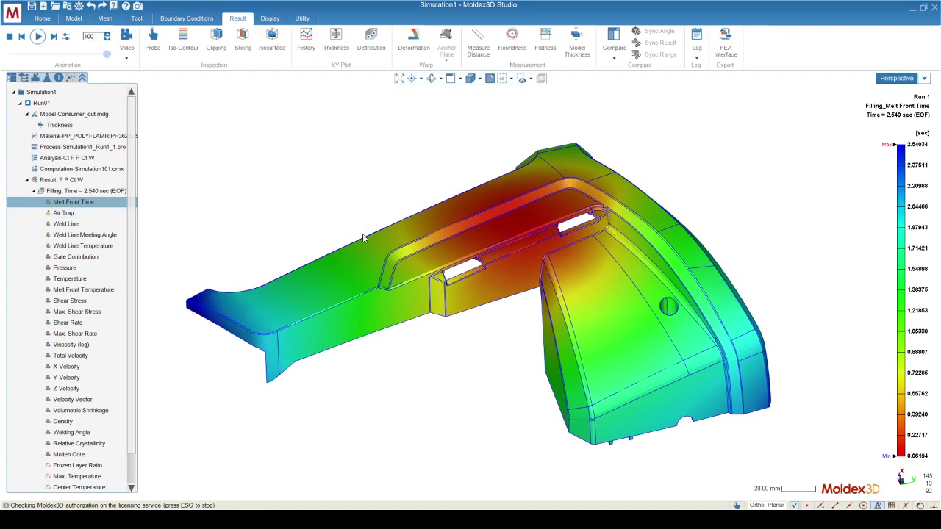
Play the fill animation and pause it at 1.797 s, briefly trying iso-contour display.
left_click(38, 37)
left_click(39, 37)
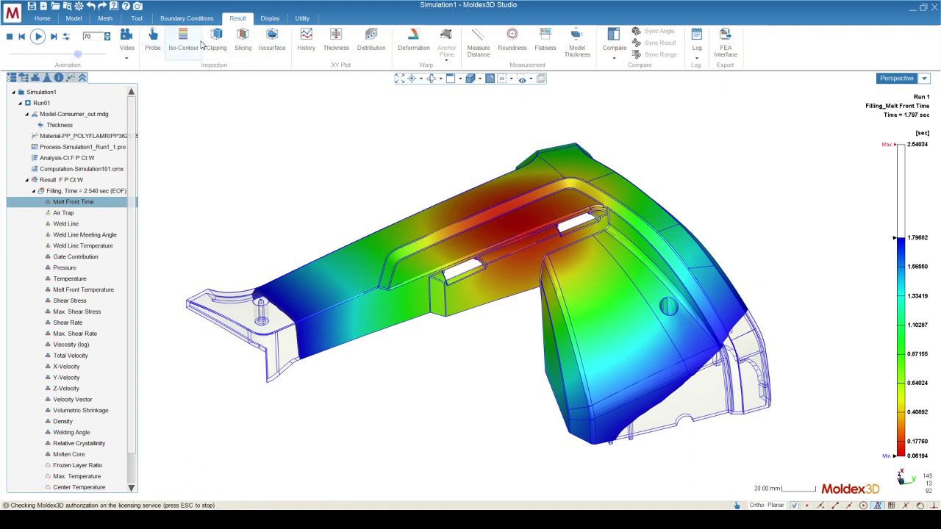
left_click(184, 40)
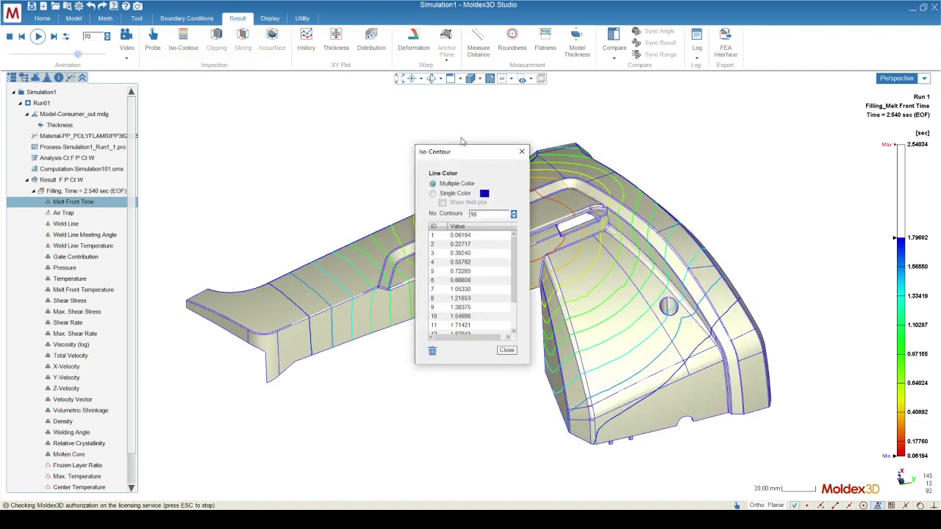
left_click_drag(474, 160, 285, 120)
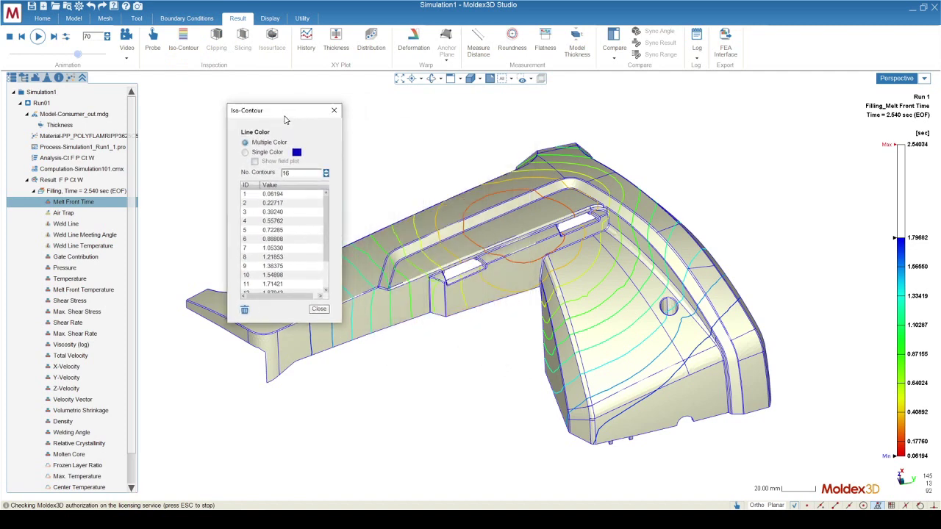
left_click(334, 111)
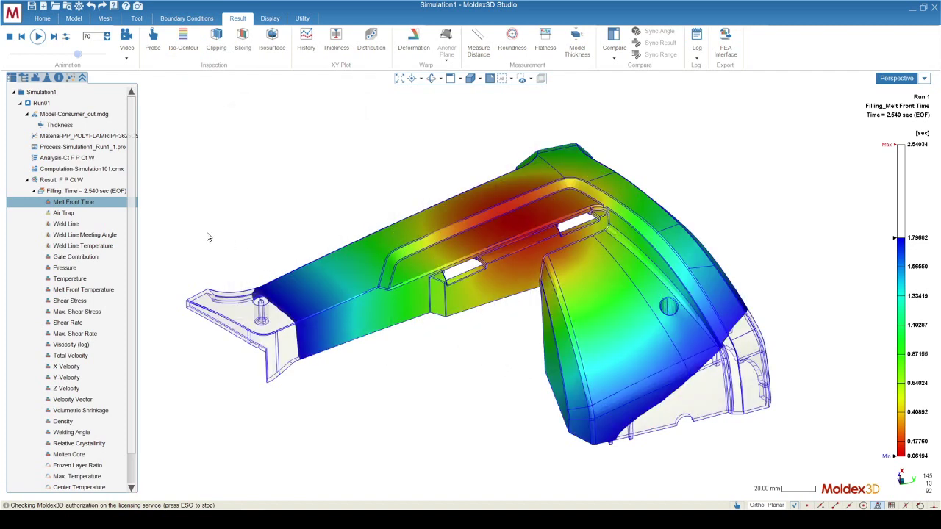
Show the Sprue Pressure XY curve from the result tree.
scroll(122, 250, "down", 3)
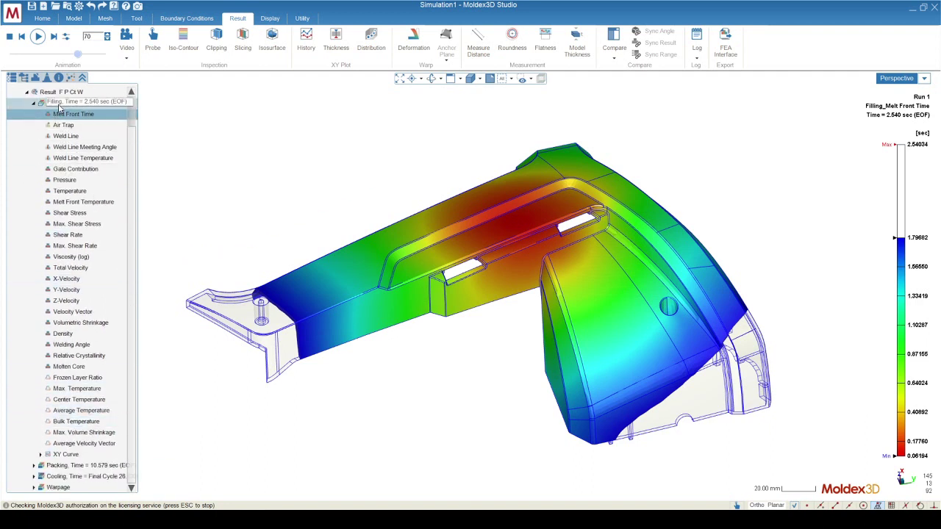
double_click(66, 455)
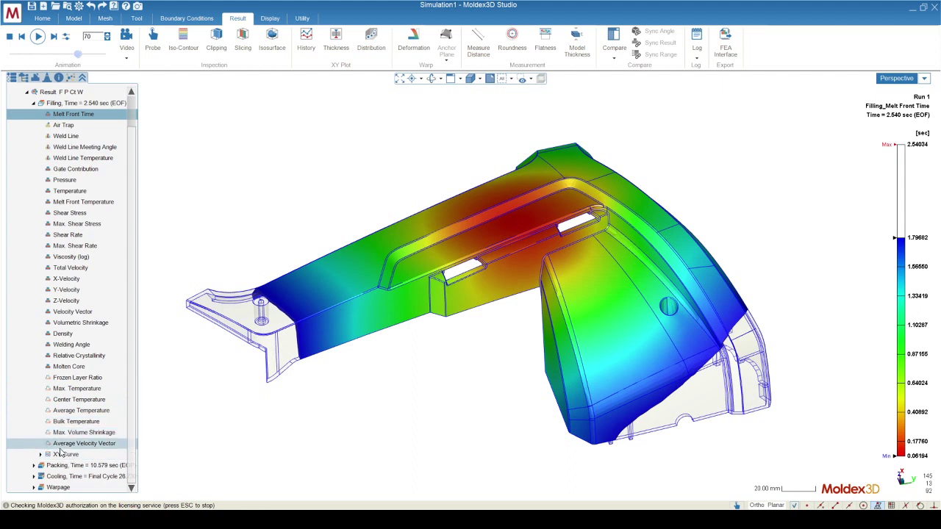
scroll(83, 416, "down", 3)
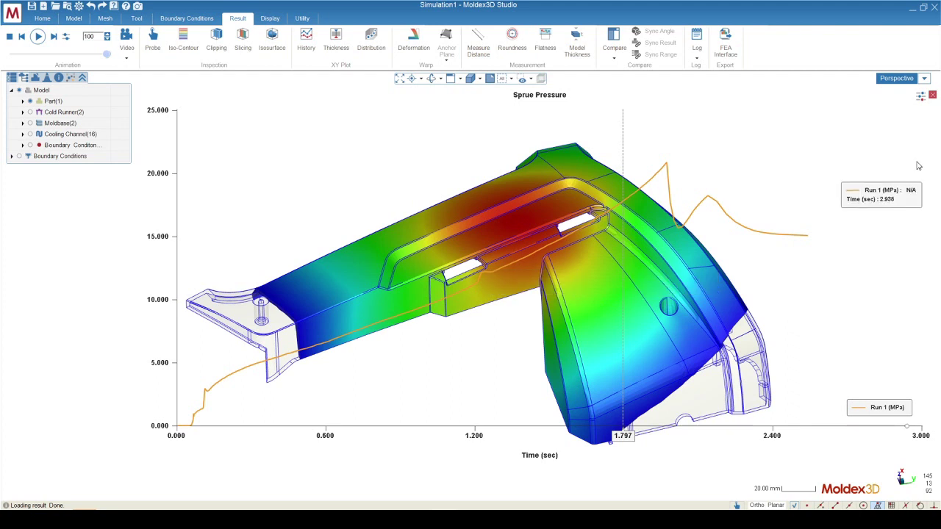
Close the Sprue Pressure plot and stop the animation so the melt front time map reaches 2.197 sec.
left_click(932, 96)
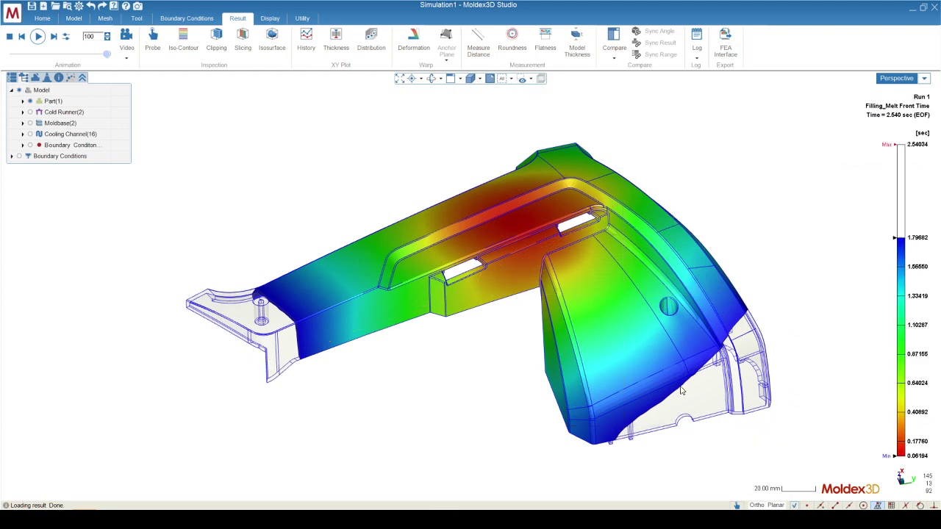
left_click(10, 36)
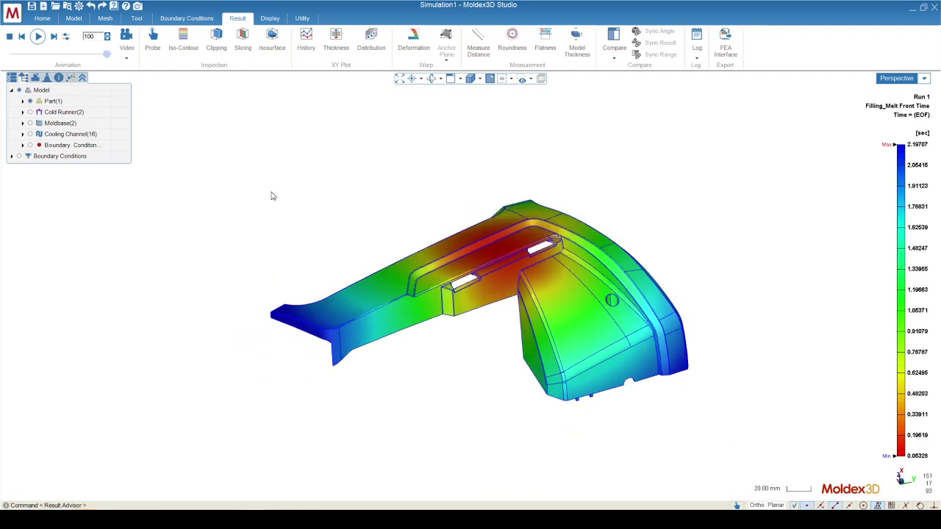